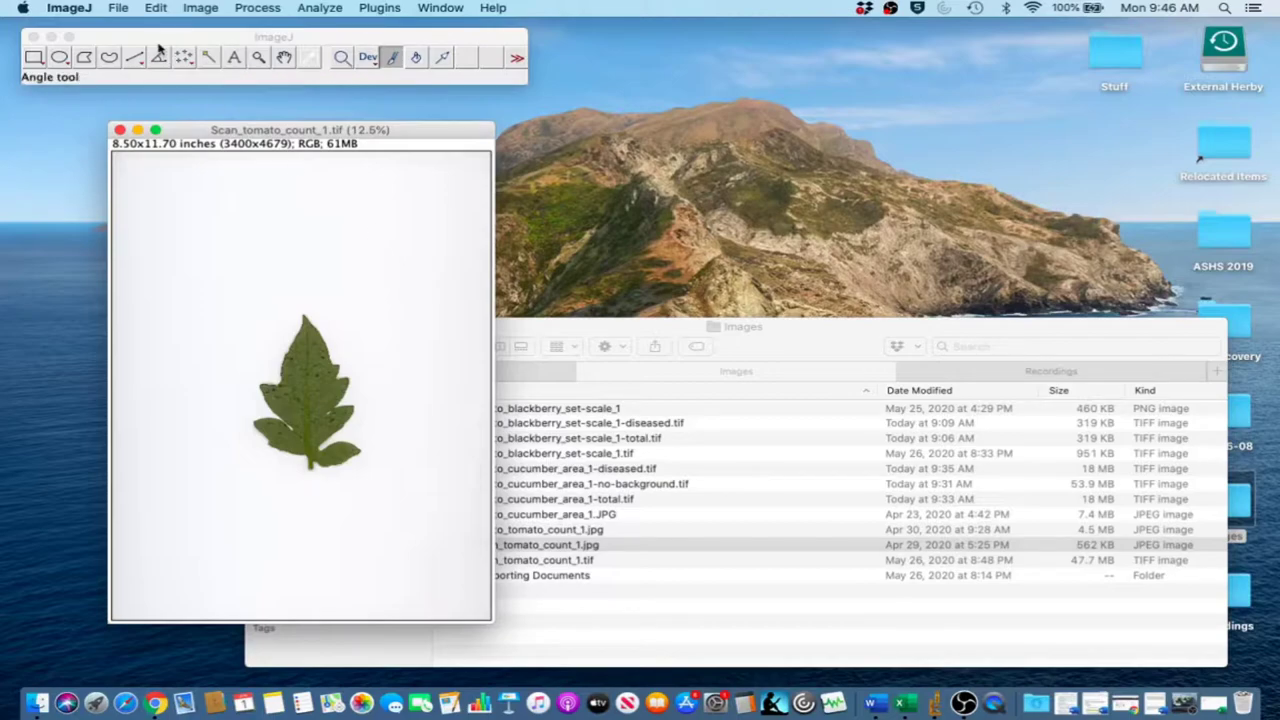
- Crop the scan to a rectangle drawn closely around the tomato leaf (1128x1688 pixels)
{"action": "left_click", "coordinate": [34, 59]}
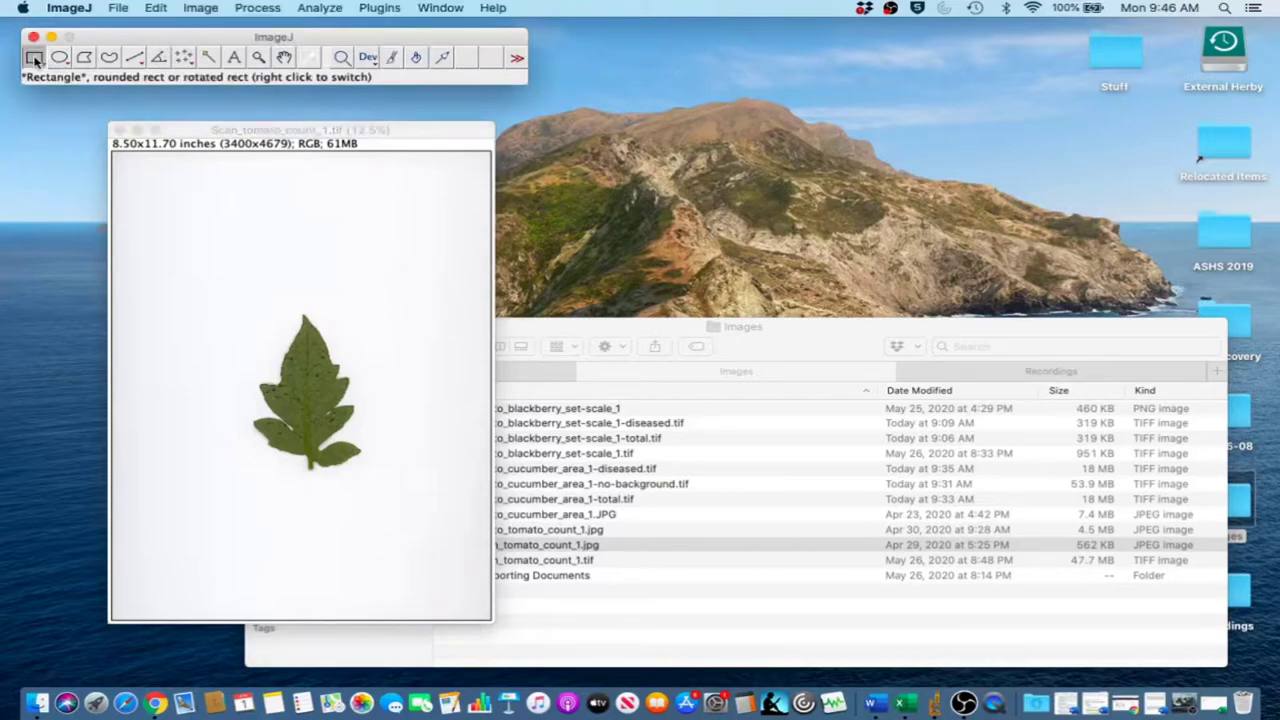
{"action": "left_click", "coordinate": [242, 311]}
{"action": "left_click_drag", "start_coordinate": [242, 311], "coordinate": [368, 482]}
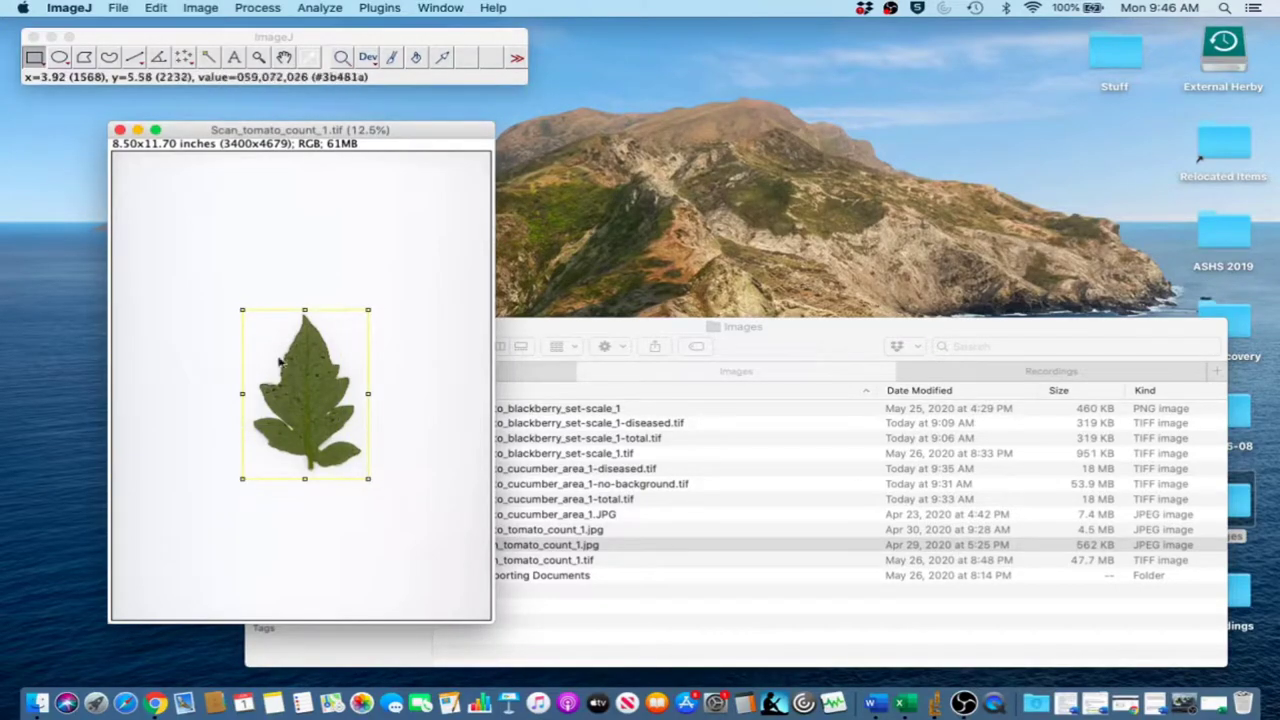
{"action": "left_click", "coordinate": [199, 7]}
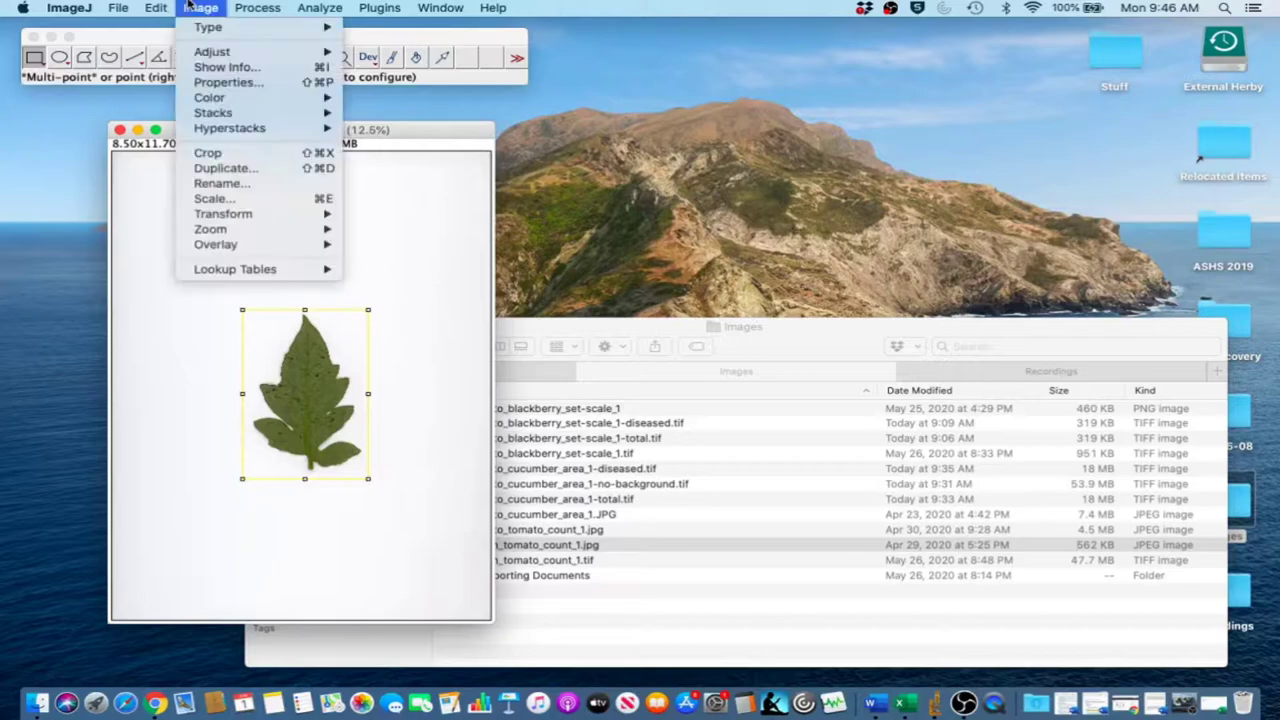
{"action": "left_click", "coordinate": [220, 152]}
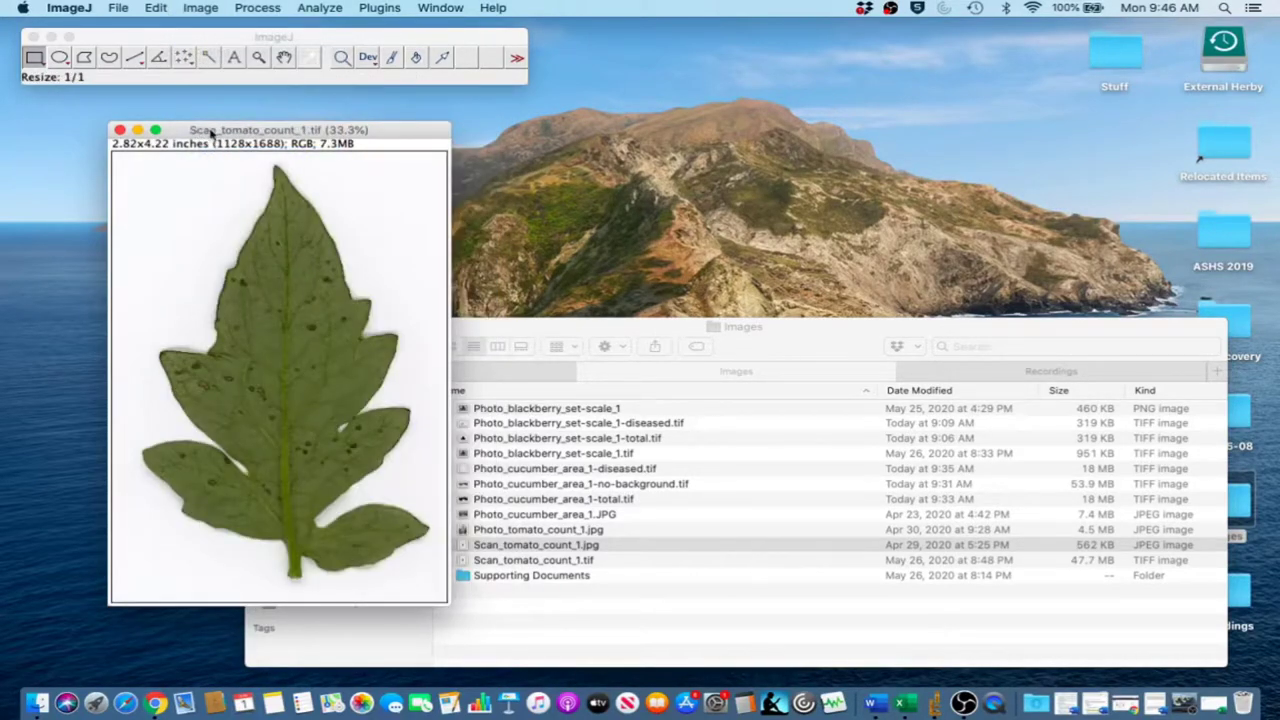
- Colour-threshold the leaf with hue 0–47 and brightness 0–147, then turn it into a selection
{"action": "left_click", "coordinate": [200, 7]}
{"action": "mouse_move", "coordinate": [222, 55]}
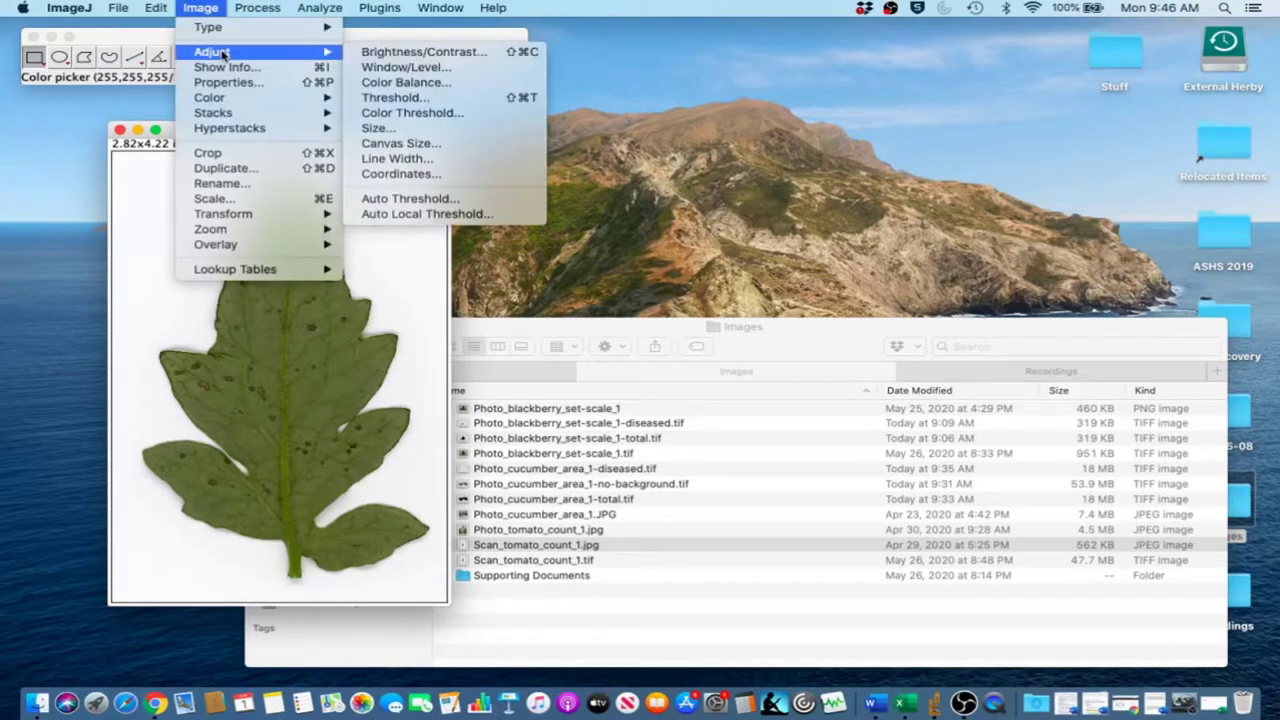
{"action": "left_click", "coordinate": [420, 112]}
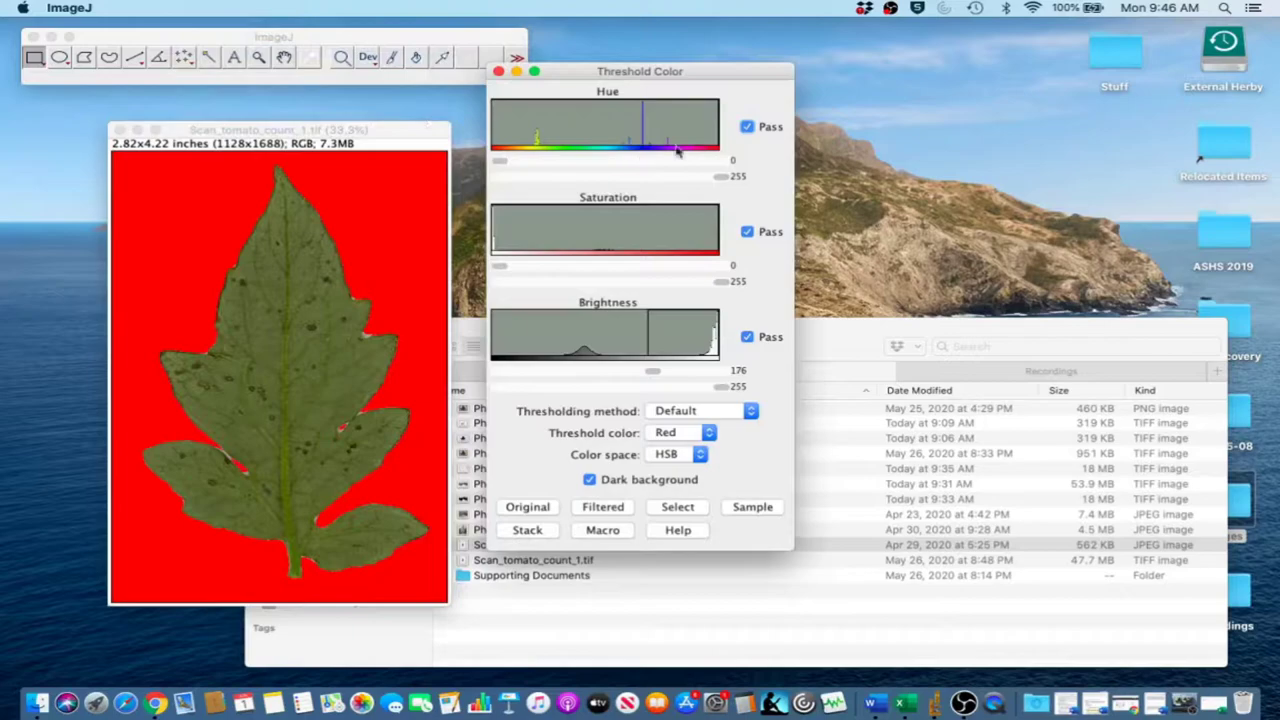
{"action": "left_click_drag", "start_coordinate": [579, 75], "coordinate": [643, 105]}
{"action": "left_click_drag", "start_coordinate": [679, 206], "coordinate": [611, 216]}
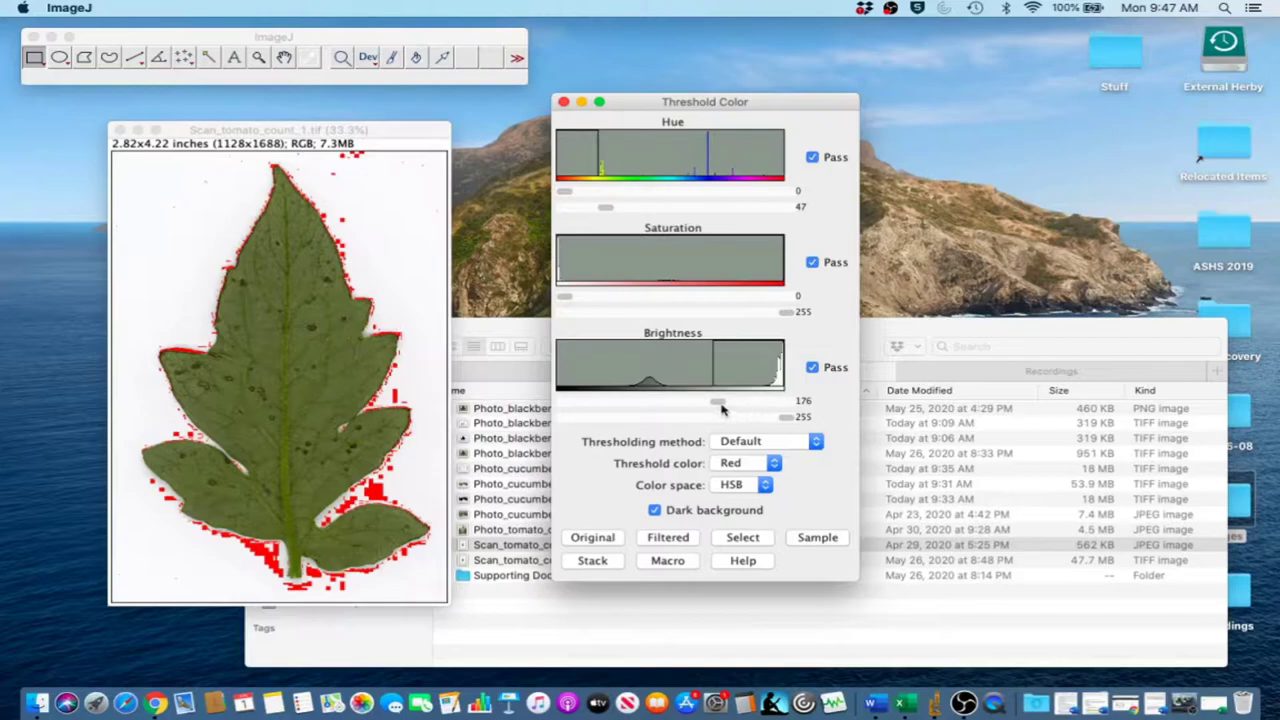
{"action": "left_click_drag", "start_coordinate": [718, 402], "coordinate": [508, 384]}
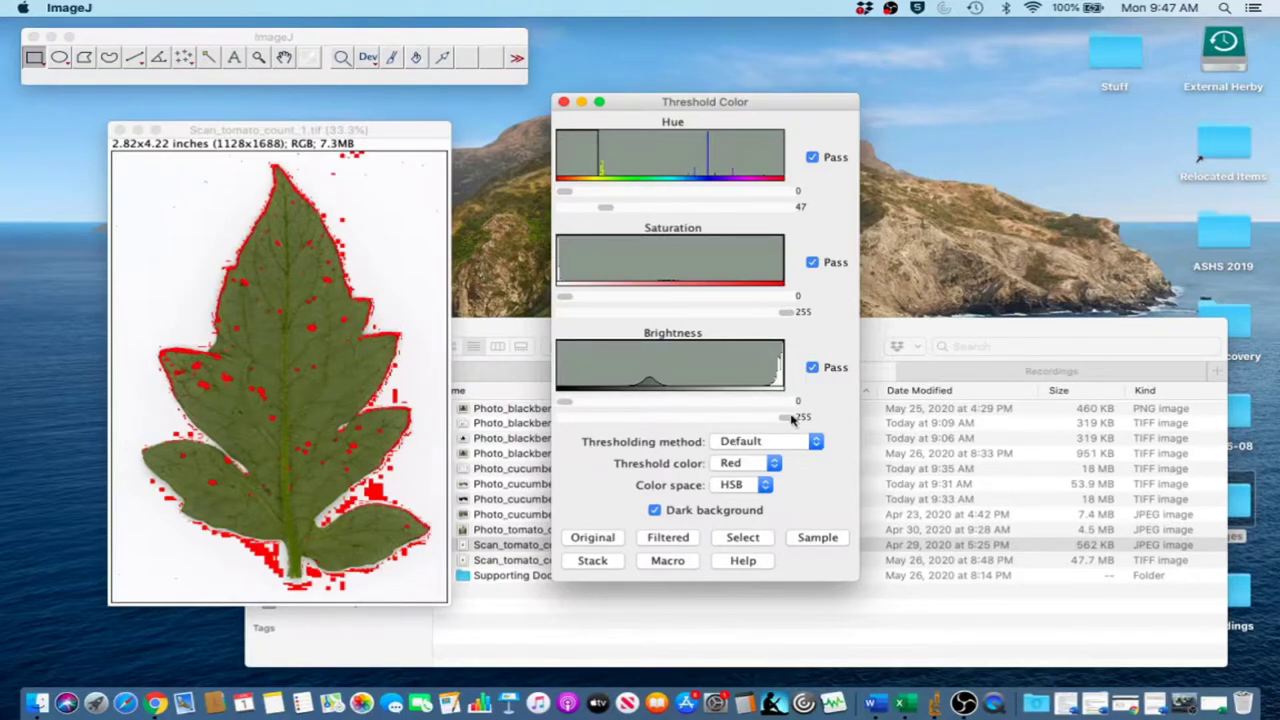
{"action": "left_click_drag", "start_coordinate": [786, 416], "coordinate": [697, 412]}
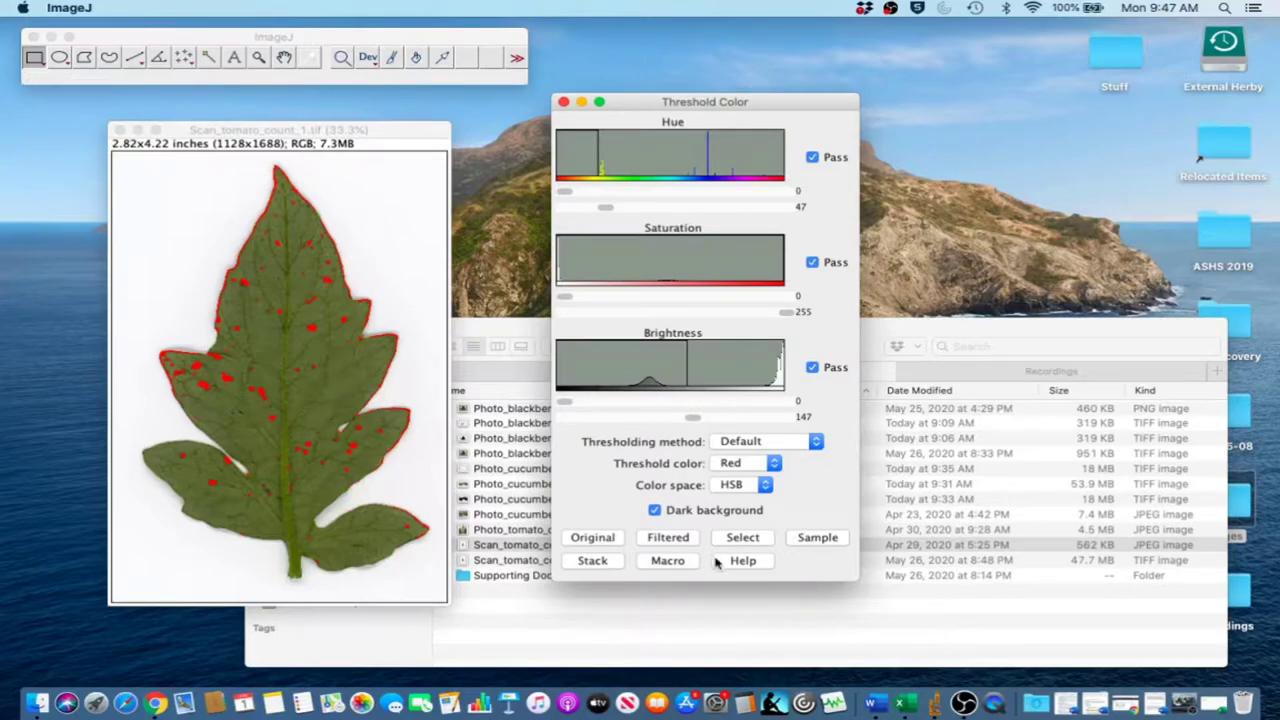
{"action": "left_click", "coordinate": [746, 539]}
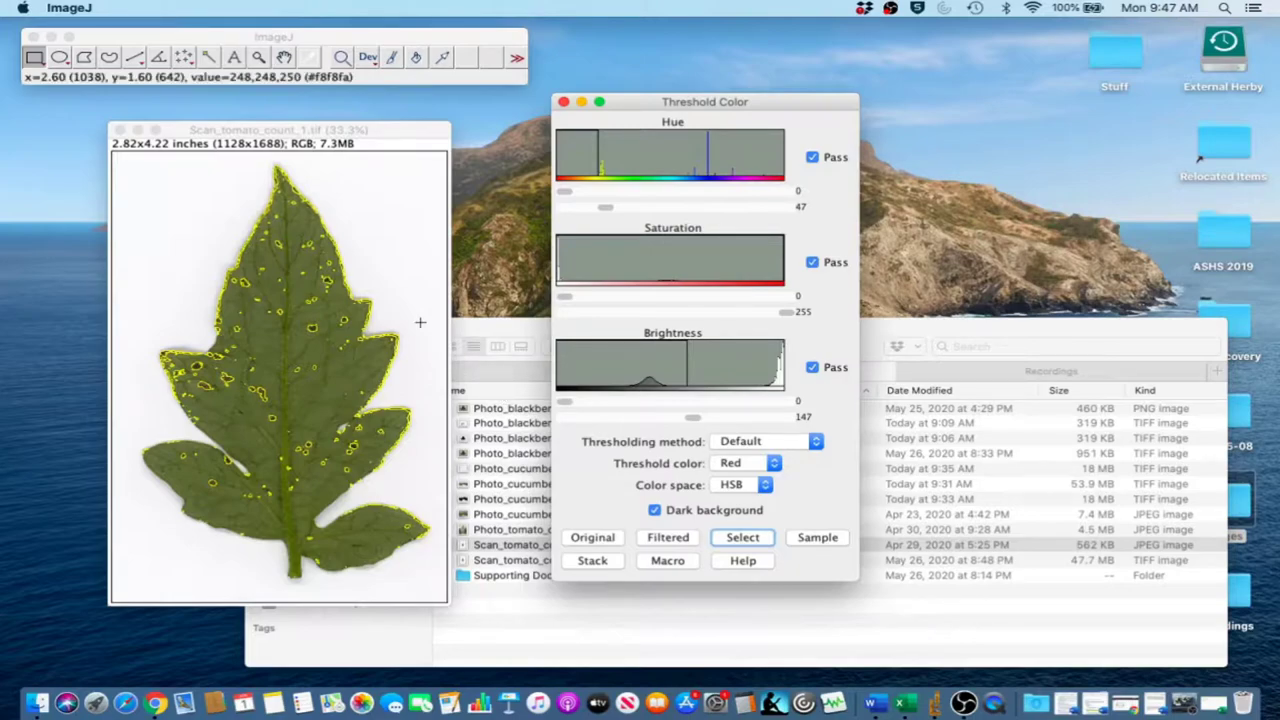
- Convert the cropped leaf to an 8-bit binary mask, then bring the Finder Images folder forward
{"action": "left_click", "coordinate": [246, 44]}
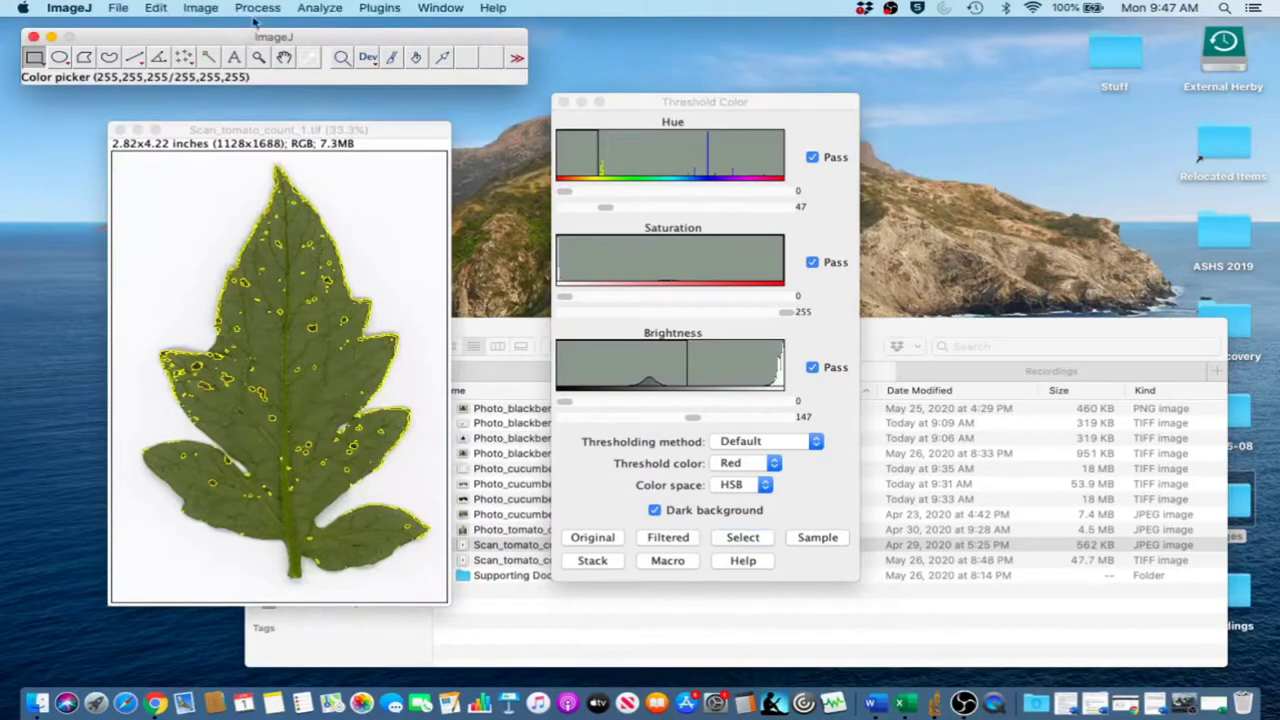
{"action": "left_click", "coordinate": [258, 8]}
{"action": "mouse_move", "coordinate": [295, 134]}
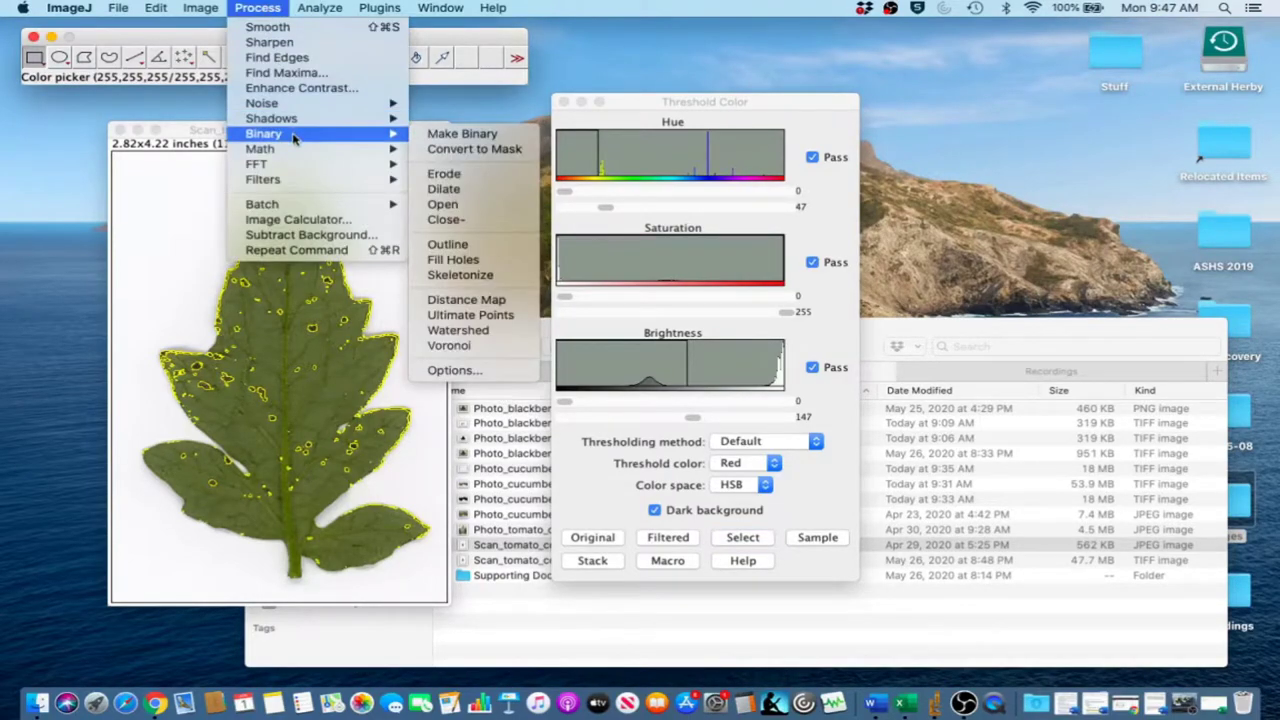
{"action": "left_click", "coordinate": [462, 134]}
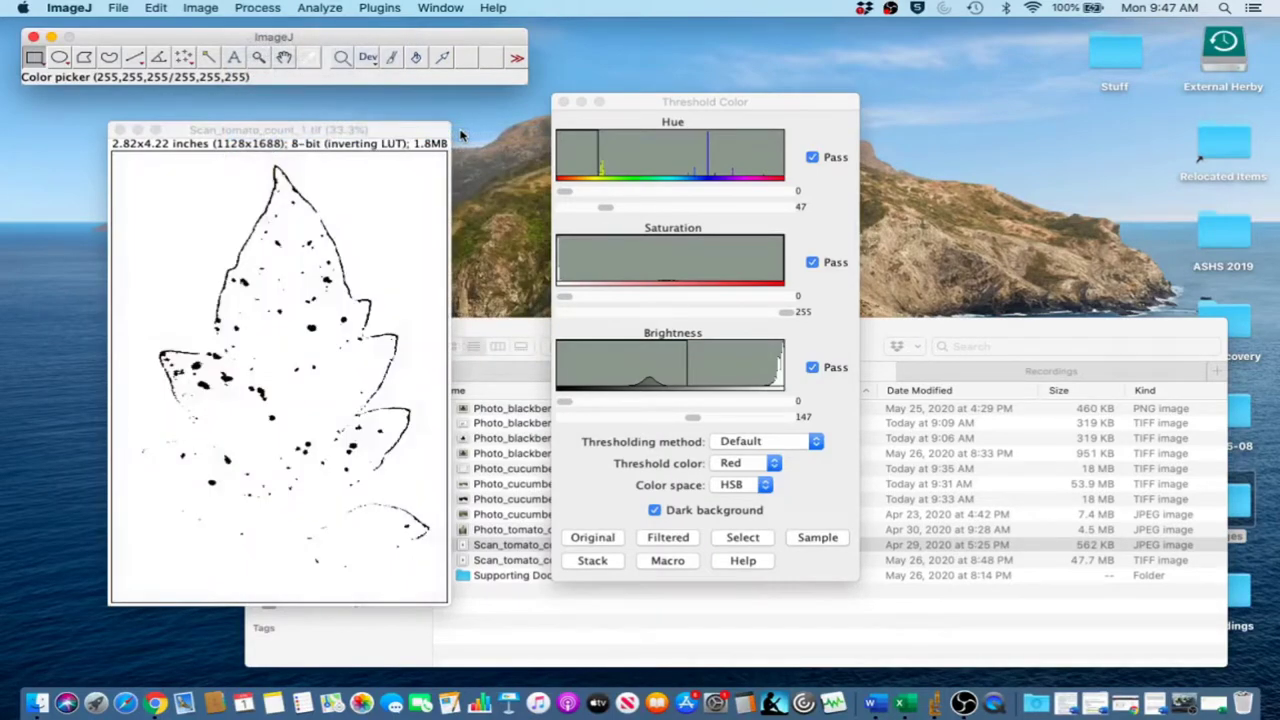
{"action": "left_click", "coordinate": [277, 136]}
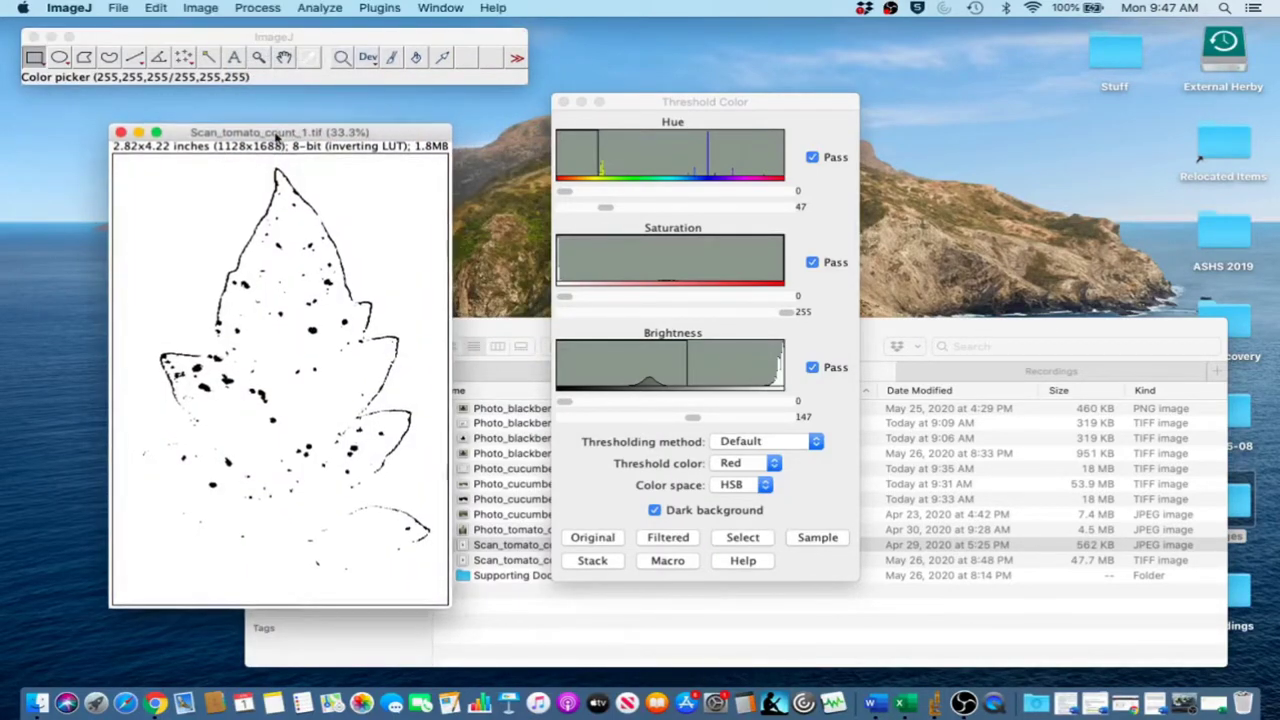
{"action": "left_click_drag", "start_coordinate": [277, 136], "coordinate": [276, 141]}
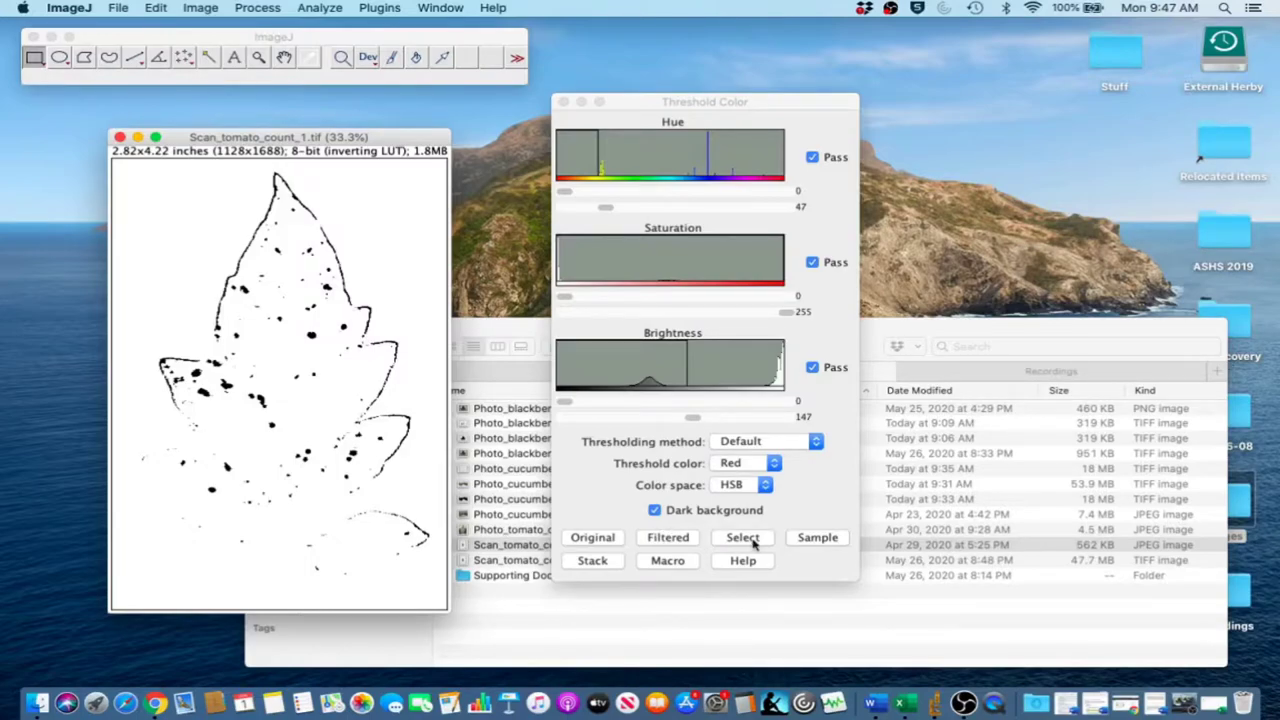
{"action": "left_click", "coordinate": [958, 337]}
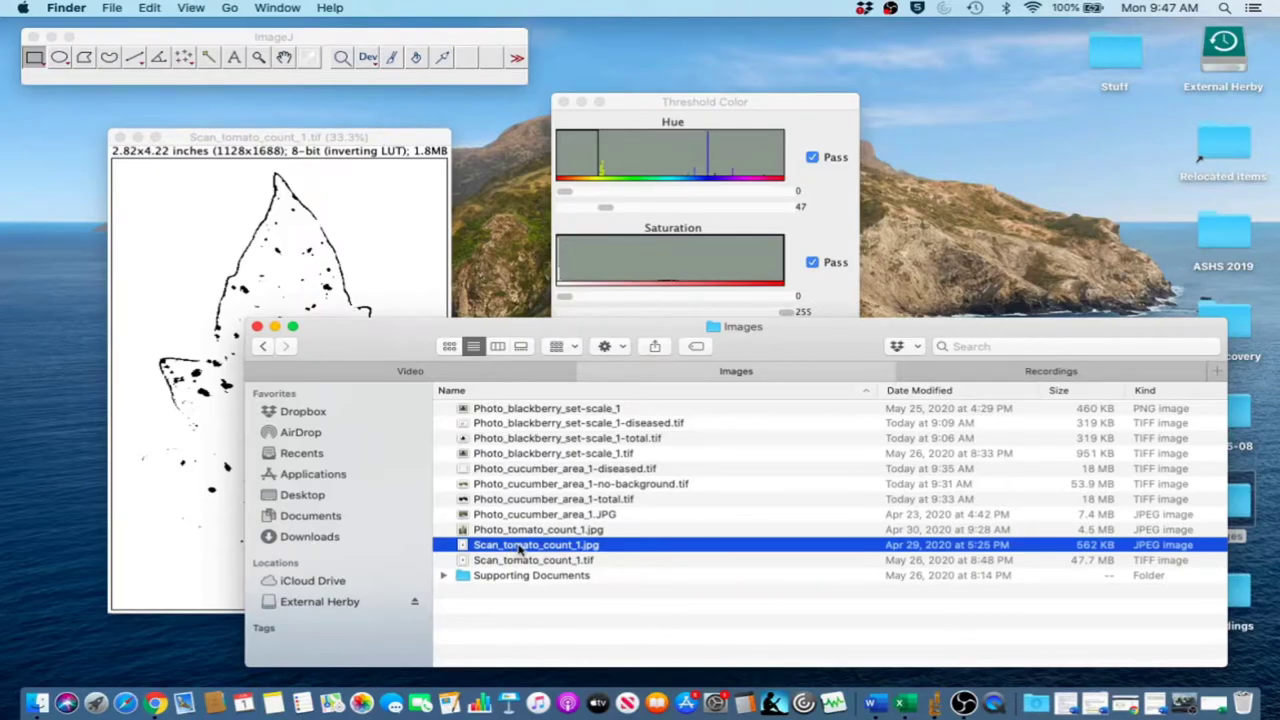
- Open a second copy of Scan_tomato_count_1.jpg beside the binary image, zoomed to 25%
{"action": "left_click_drag", "start_coordinate": [531, 549], "coordinate": [345, 77]}
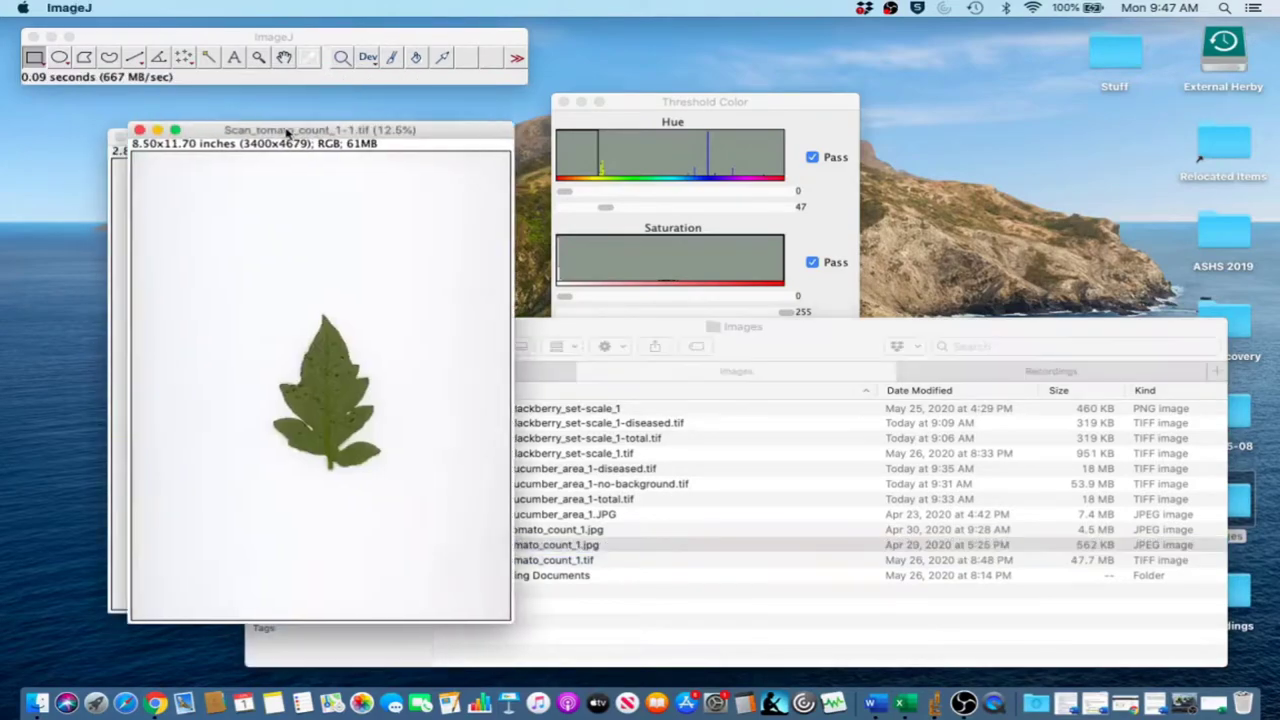
{"action": "left_click_drag", "start_coordinate": [287, 131], "coordinate": [899, 117]}
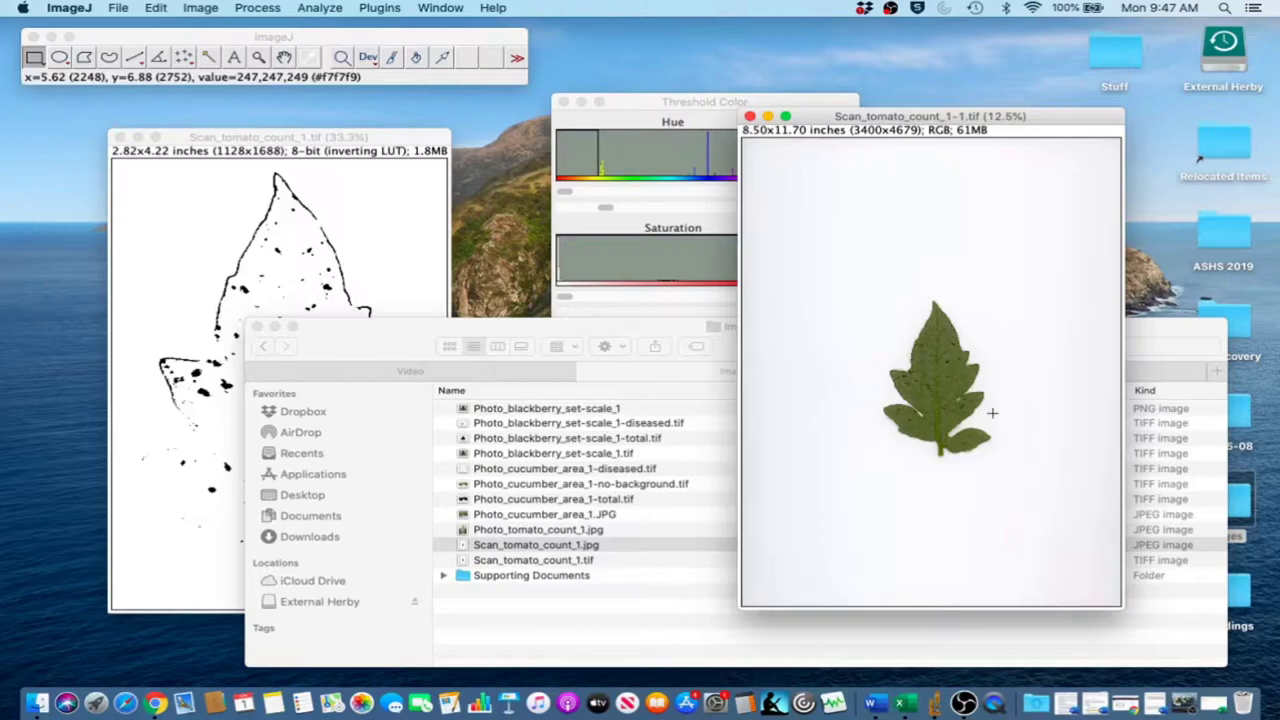
{"action": "key", "text": "plus"}
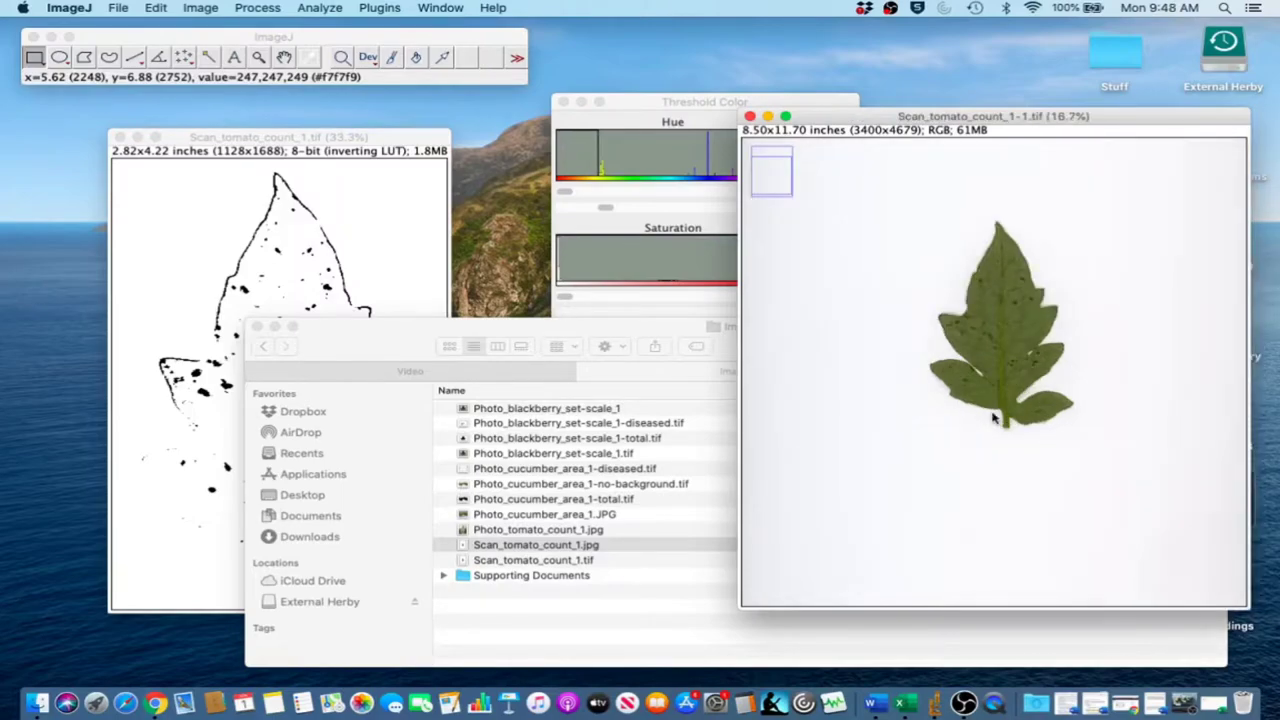
{"action": "key", "text": "plus"}
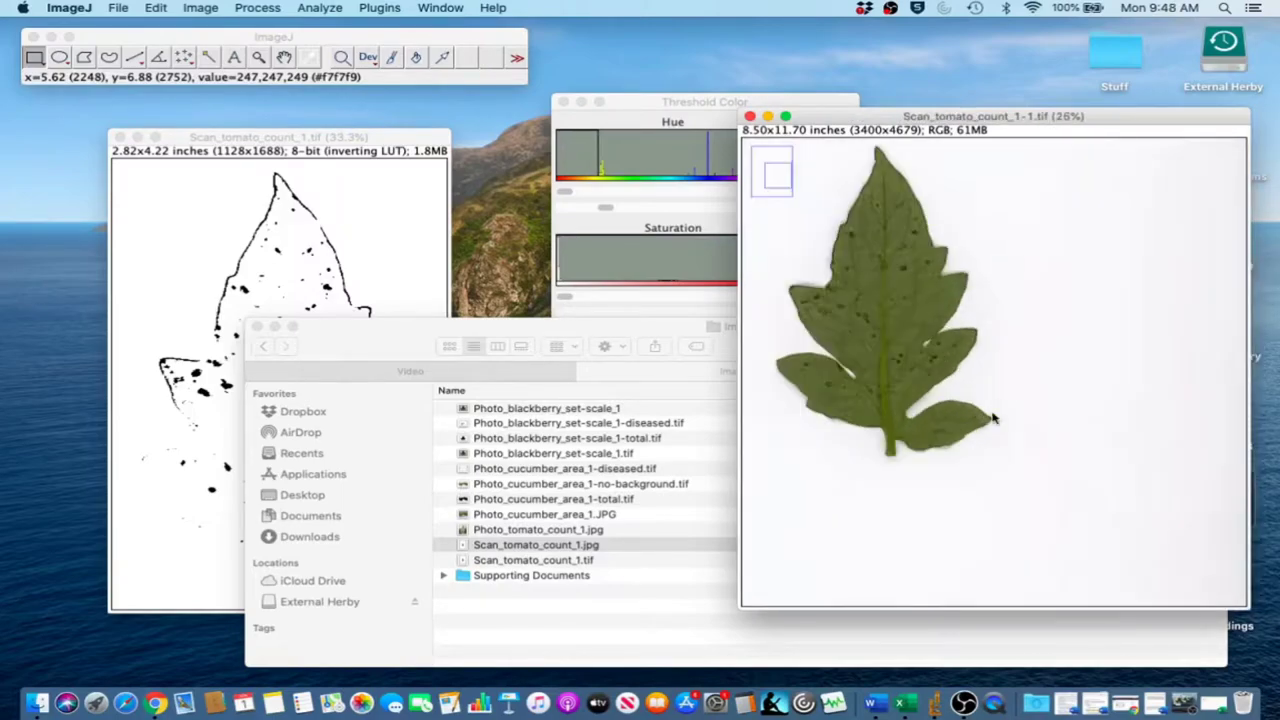
{"action": "left_click", "coordinate": [225, 138]}
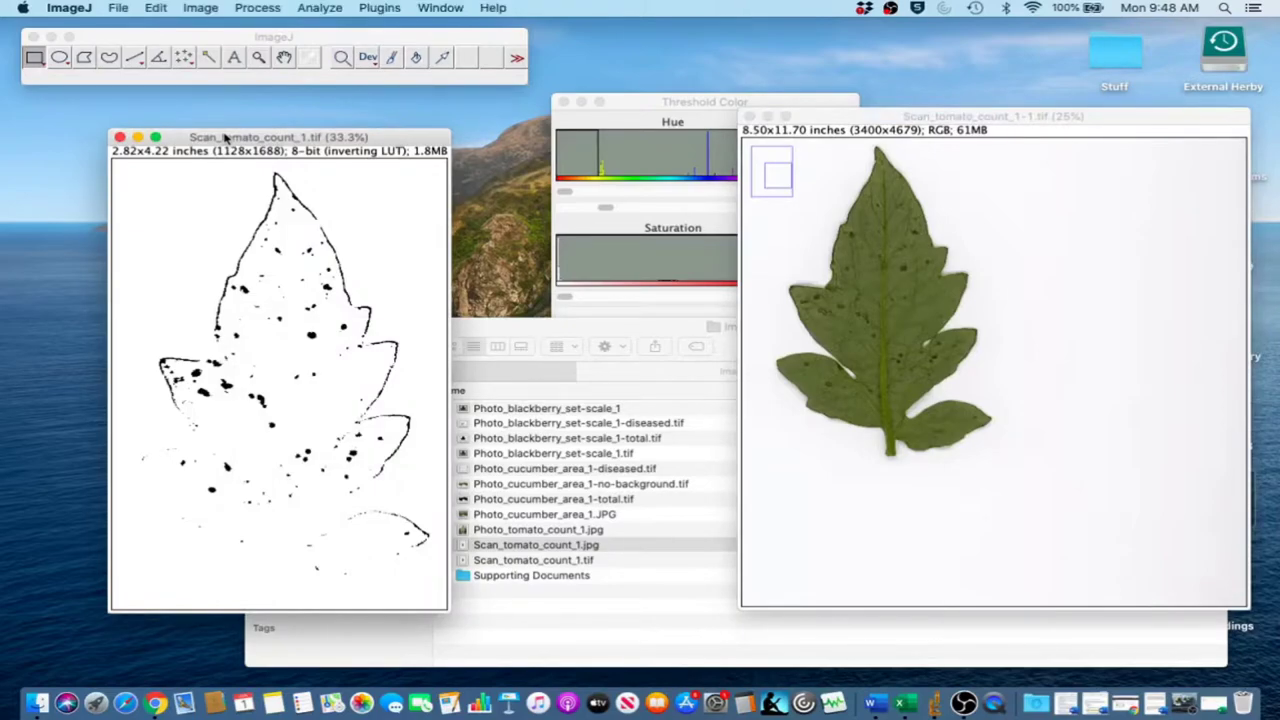
- Paint white over the black leaf outline in the binary mask with the Paintbrush
{"action": "left_click", "coordinate": [391, 56]}
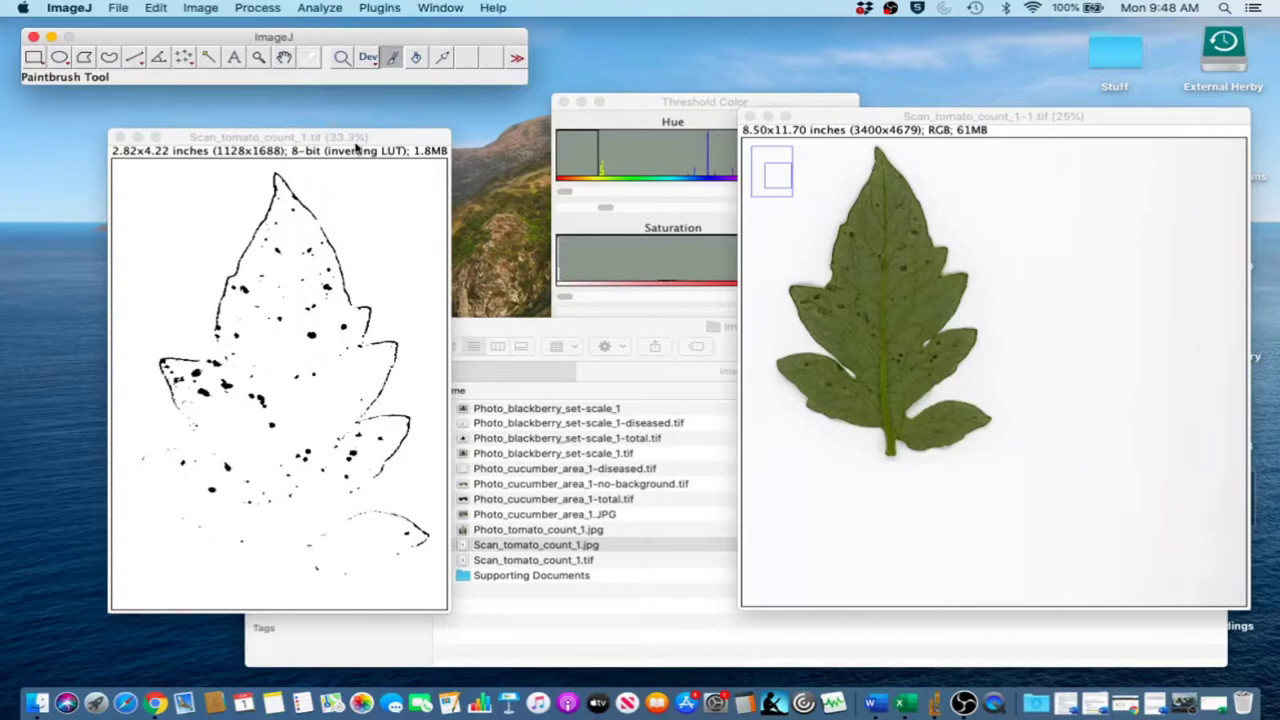
{"action": "left_click", "coordinate": [316, 214]}
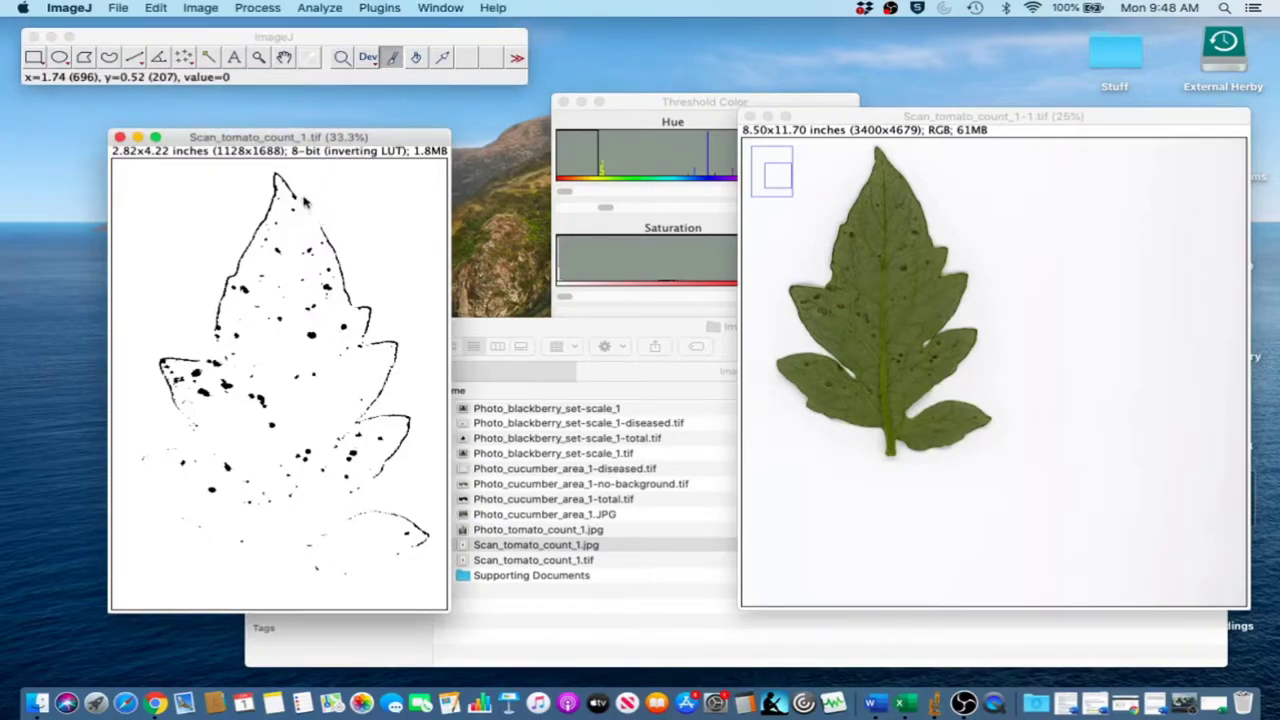
{"action": "mouse_move", "coordinate": [298, 193]}
{"action": "left_mouse_down"}
{"action": "mouse_move", "coordinate": [278, 177]}
{"action": "mouse_move", "coordinate": [267, 212]}
{"action": "left_mouse_up"}
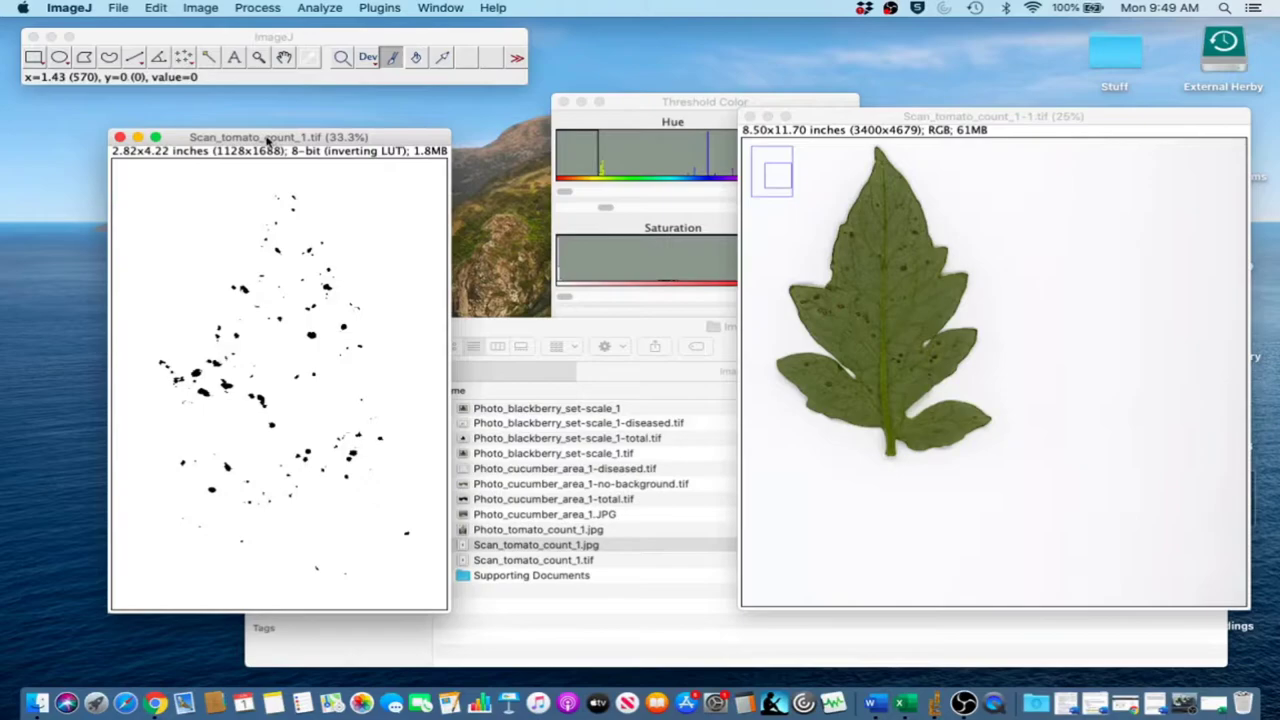
- Open Process > Noise > Remove Outliers and preview its effect on the lesion spots
{"action": "left_click", "coordinate": [257, 8]}
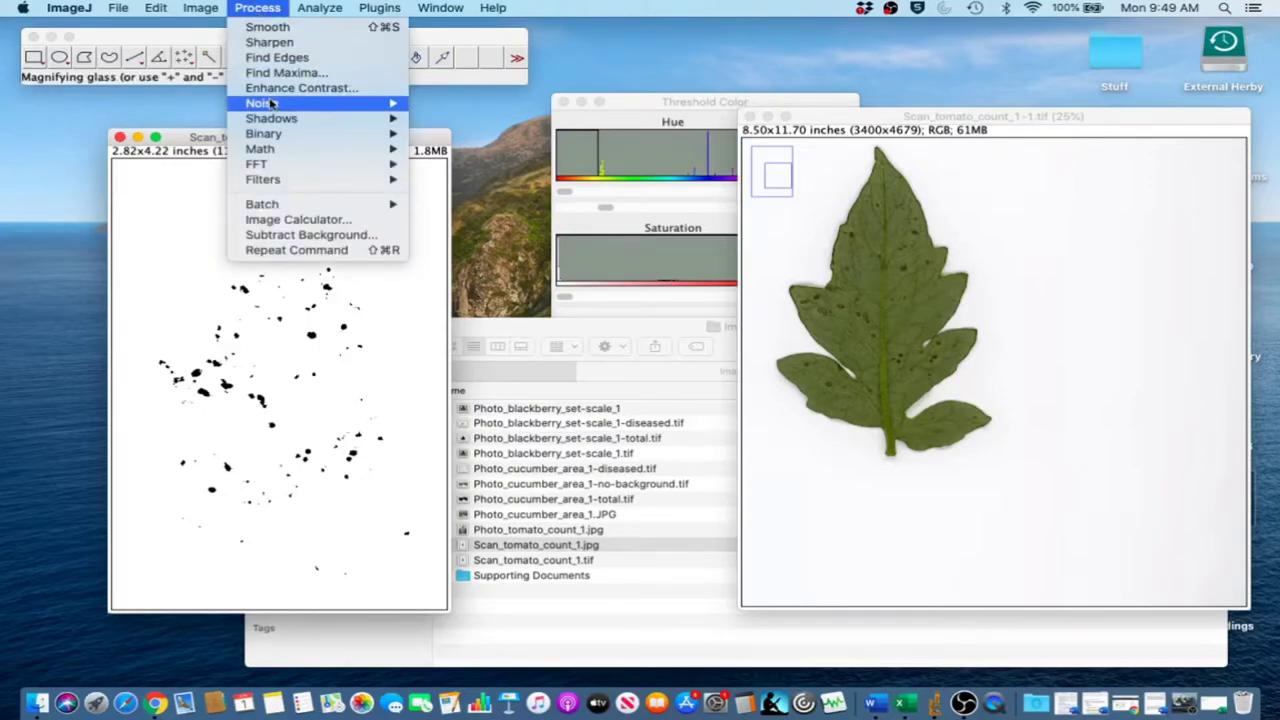
{"action": "mouse_move", "coordinate": [280, 104]}
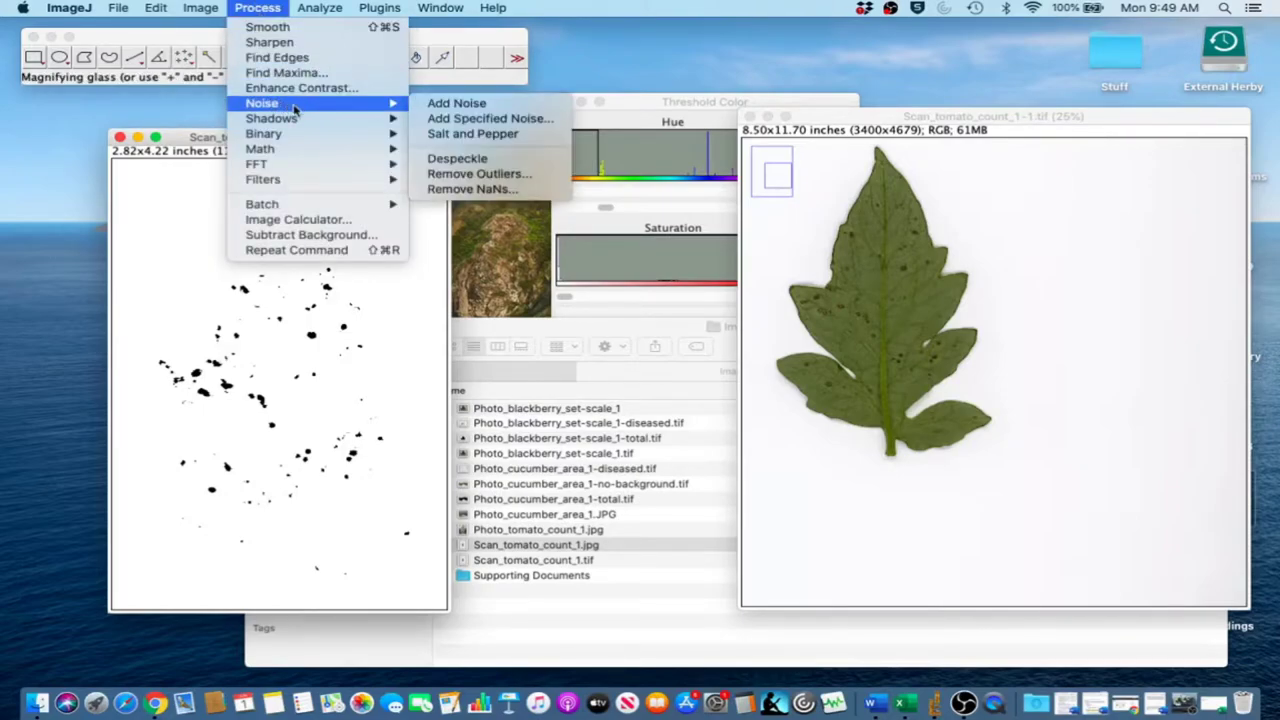
{"action": "left_click", "coordinate": [465, 175]}
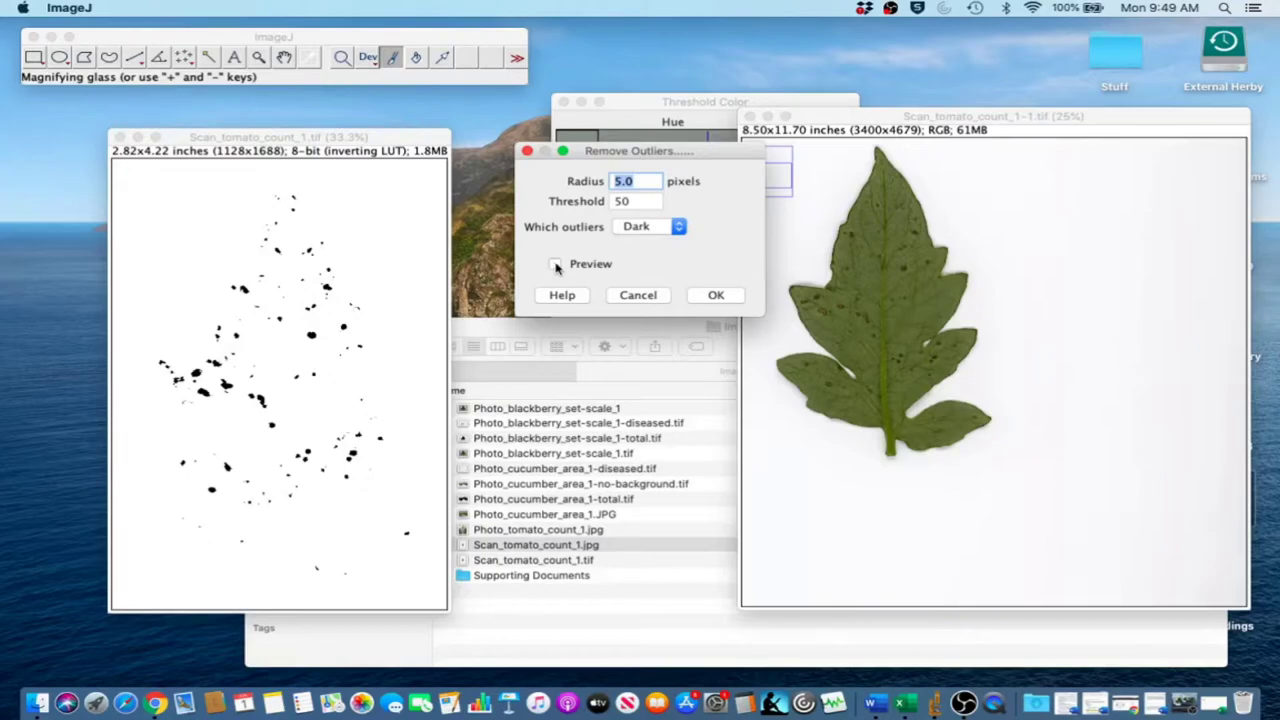
{"action": "left_click", "coordinate": [556, 266]}
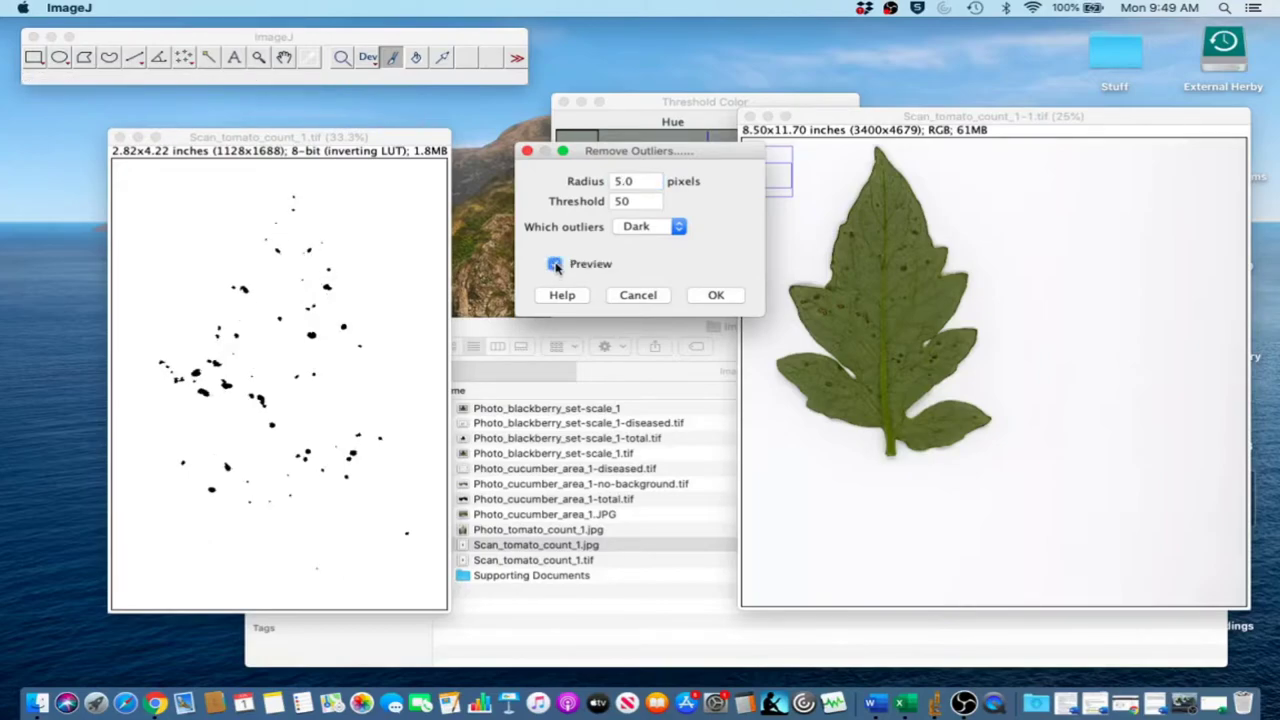
{"action": "left_click", "coordinate": [556, 266]}
- Change the outlier radius to 1.0 pixels and compare the preview on and off
{"action": "left_click", "coordinate": [620, 182]}
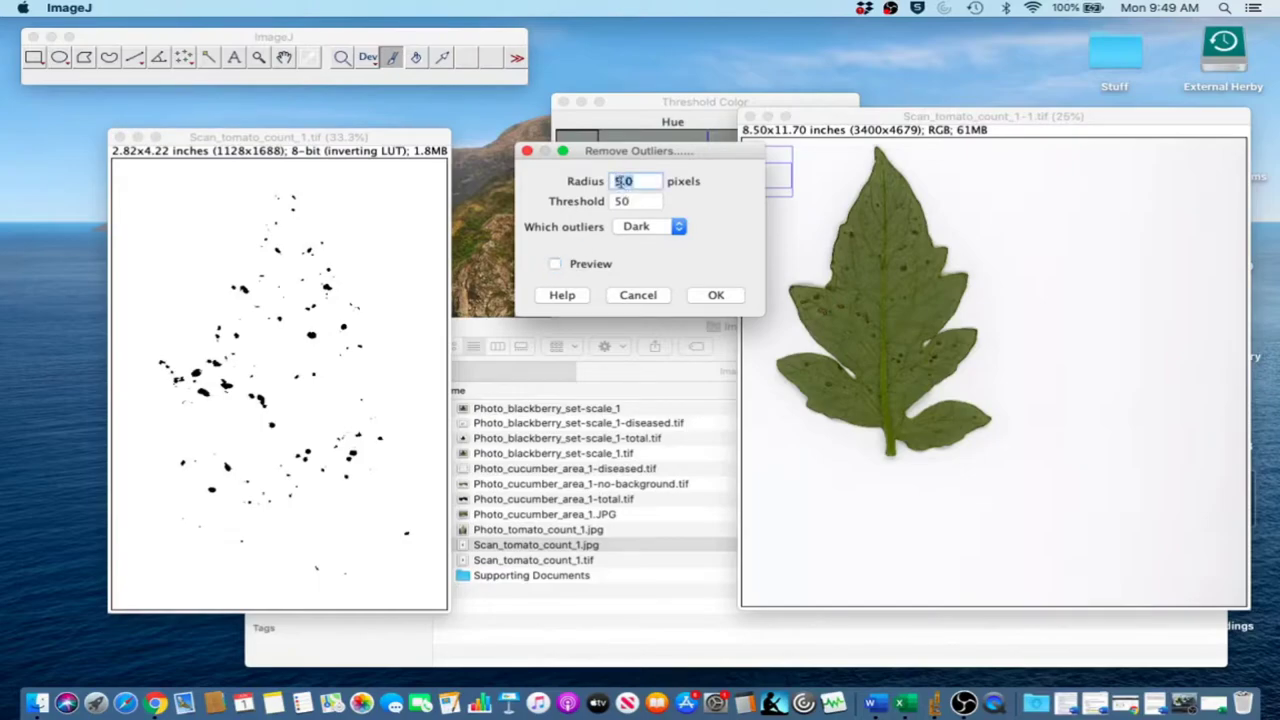
{"action": "key", "text": "BackSpace"}
{"action": "type", "text": ".0"}
{"action": "left_click", "coordinate": [555, 265]}
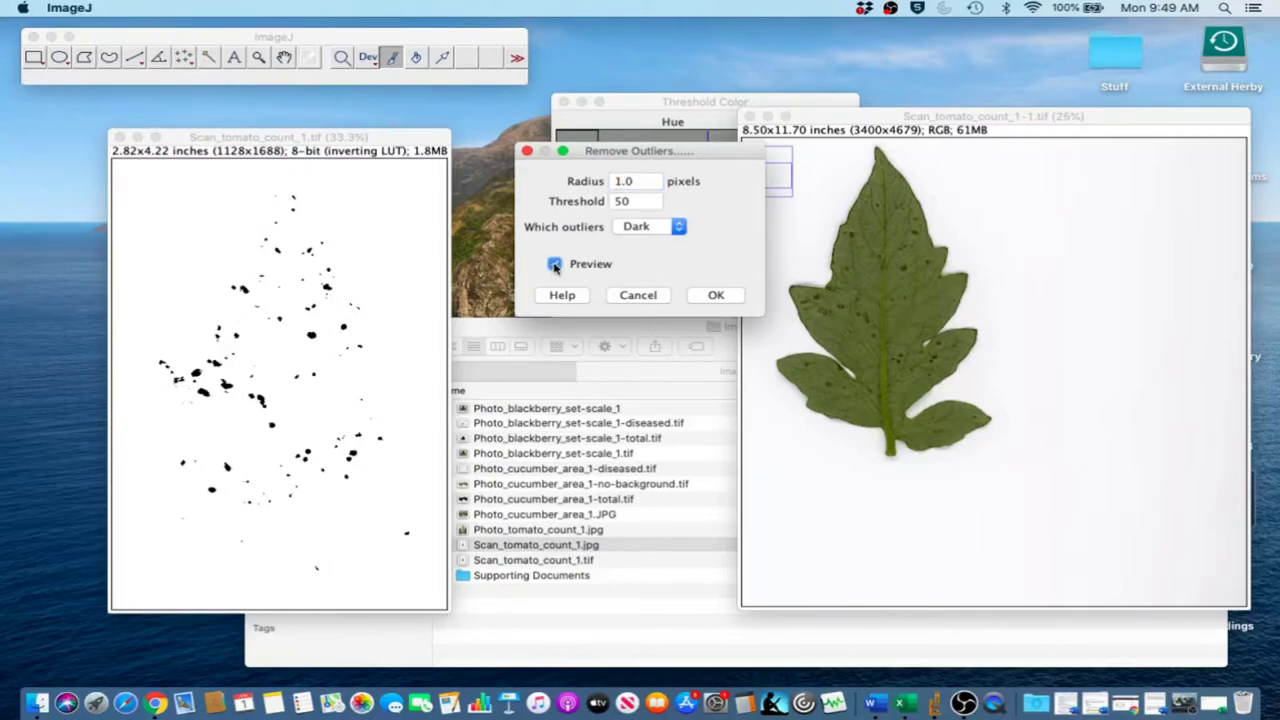
{"action": "left_click", "coordinate": [555, 265]}
{"action": "left_click", "coordinate": [555, 265]}
{"action": "left_click", "coordinate": [555, 265]}
{"action": "left_click", "coordinate": [555, 265]}
- Apply Remove Outliers (radius 1.0, threshold 50, dark) to the binary mask
{"action": "left_click", "coordinate": [555, 265]}
{"action": "left_click", "coordinate": [555, 265]}
{"action": "left_click", "coordinate": [712, 296]}
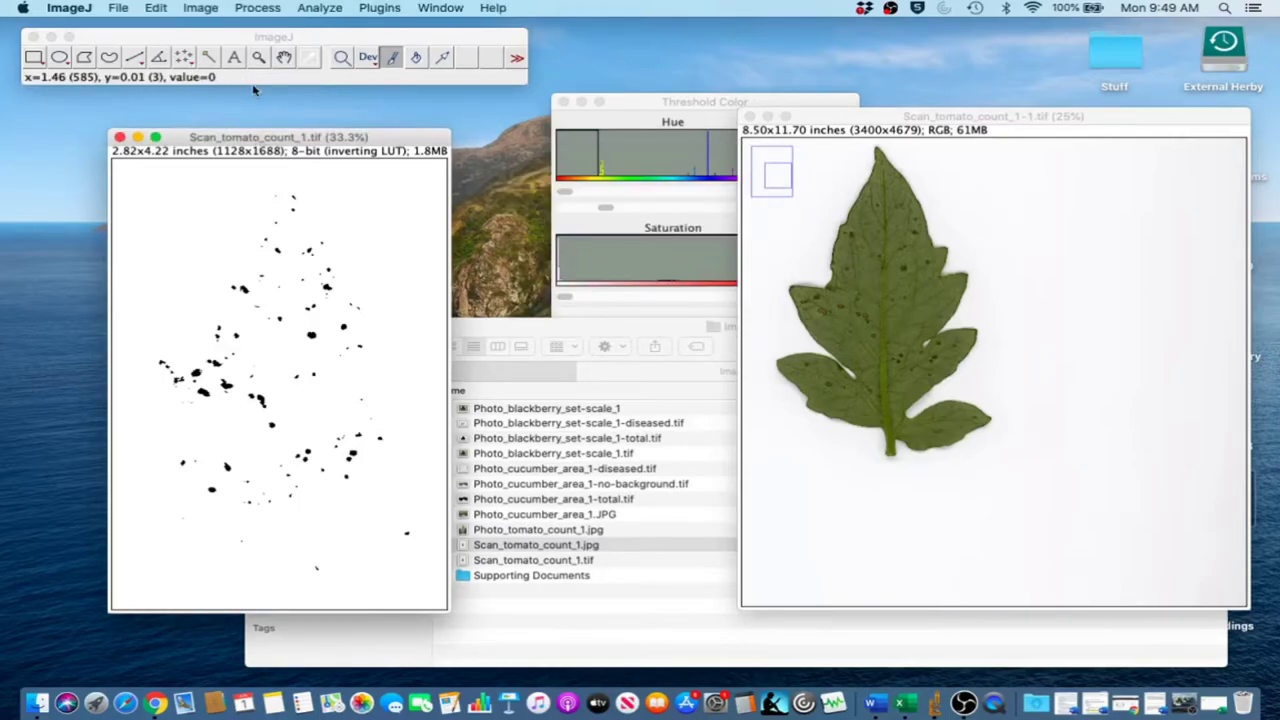
- Open Analyze Particles with size 0–Infinity and circularity 0.00–1.00
{"action": "left_click", "coordinate": [303, 6]}
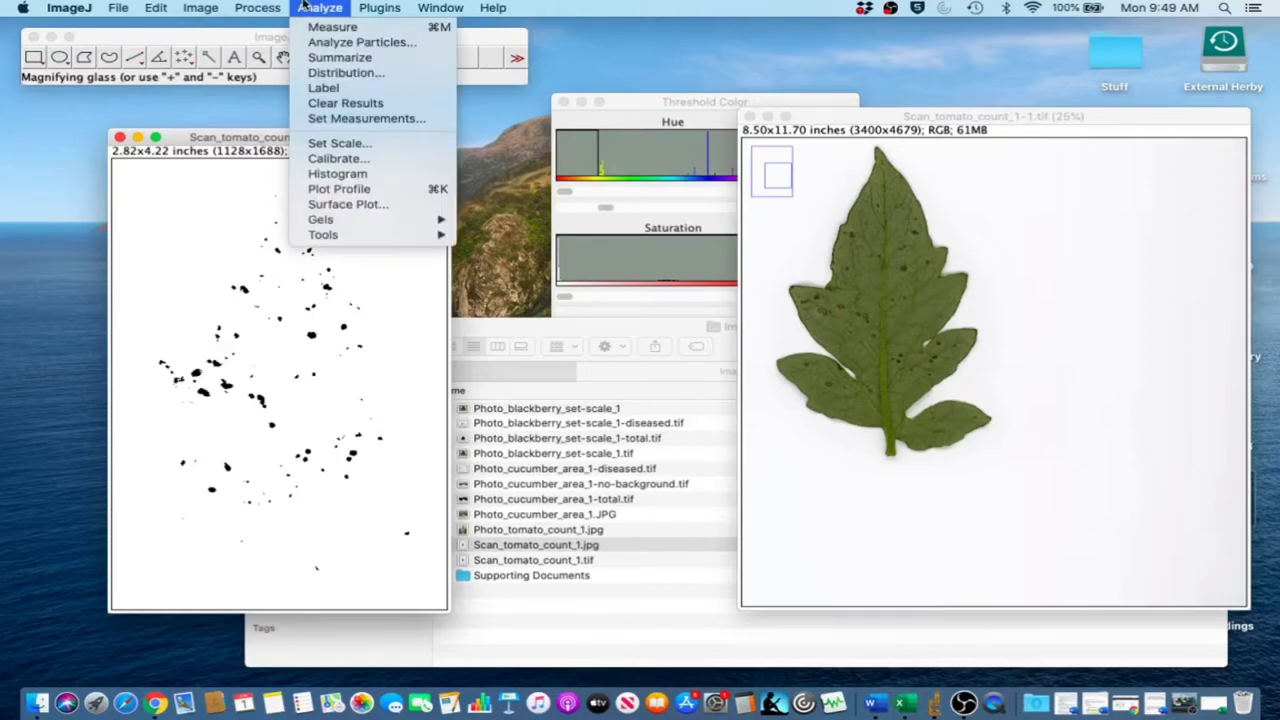
{"action": "left_click", "coordinate": [345, 42]}
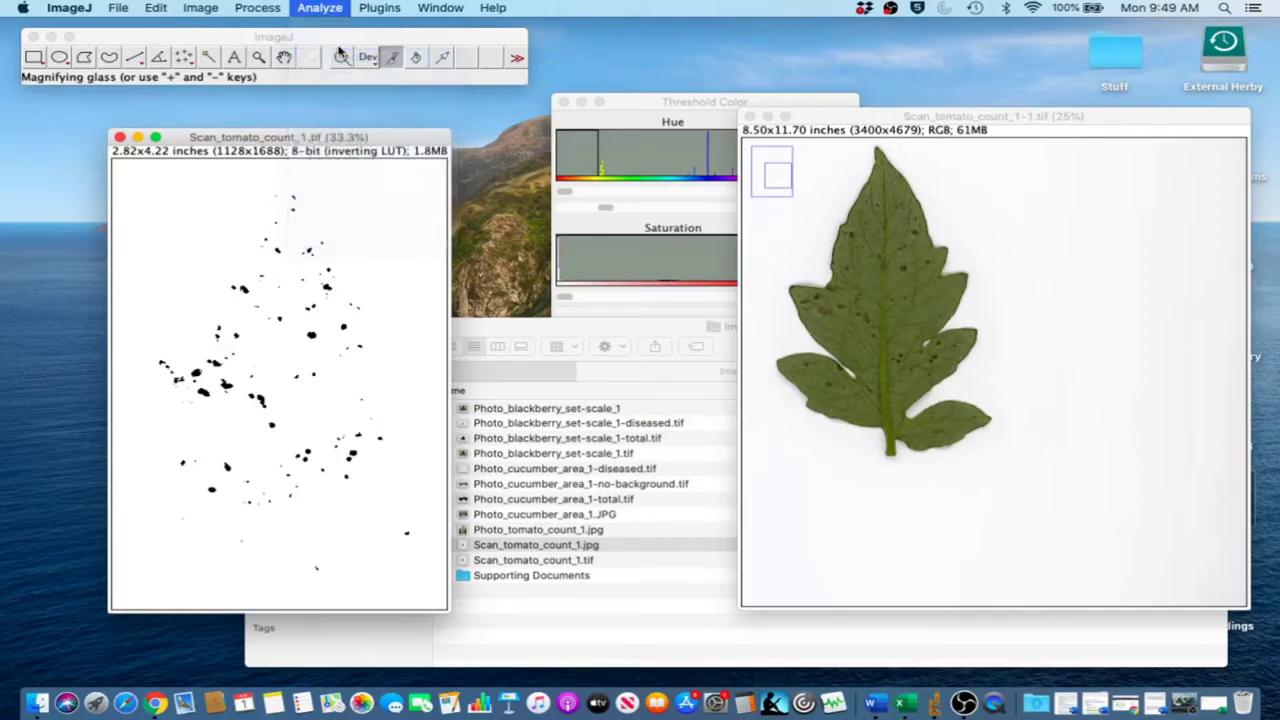
{"action": "left_click_drag", "start_coordinate": [581, 136], "coordinate": [575, 186]}
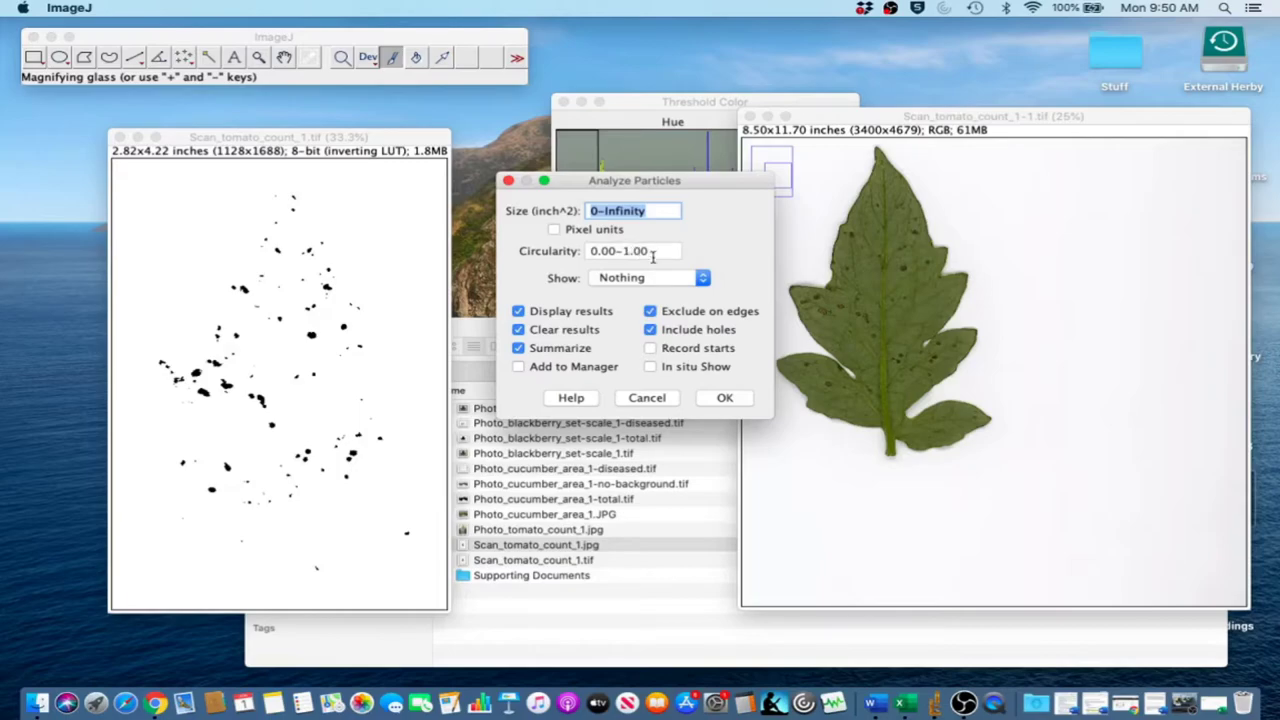
- Run the particle analysis with Show set to Outlines, counting 105 lesion spots
{"action": "left_click", "coordinate": [677, 279]}
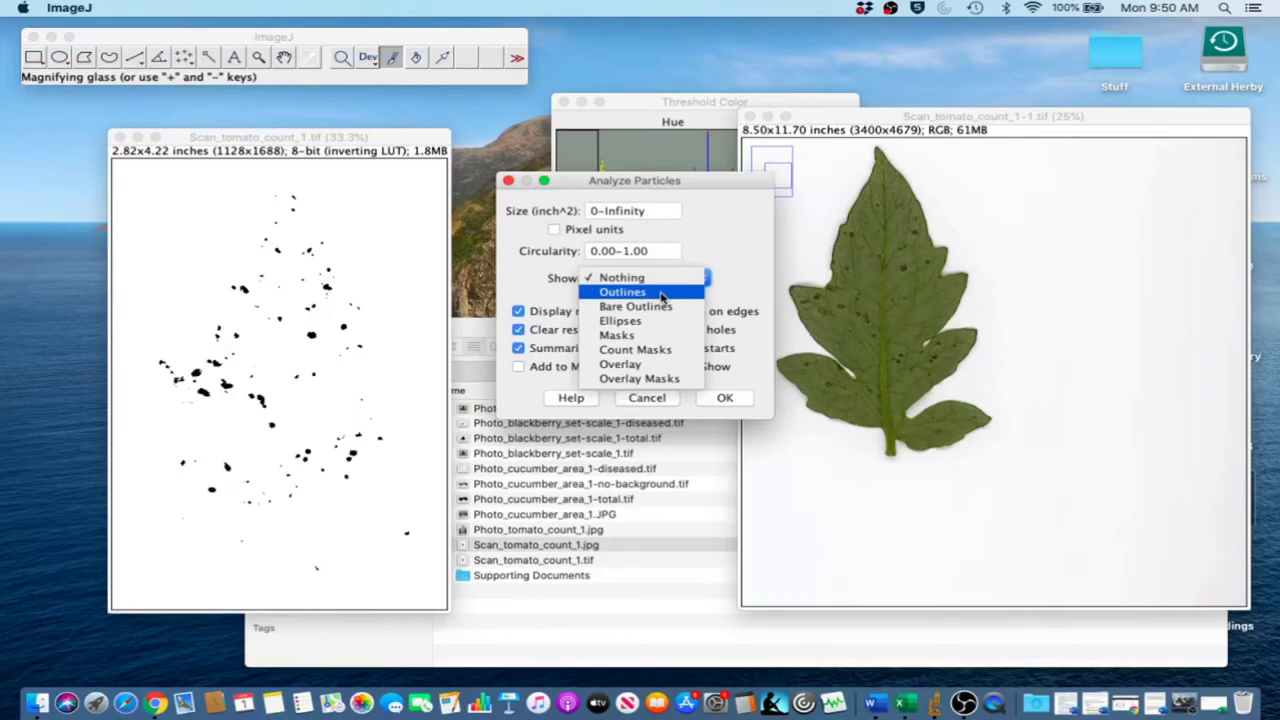
{"action": "left_click", "coordinate": [661, 293]}
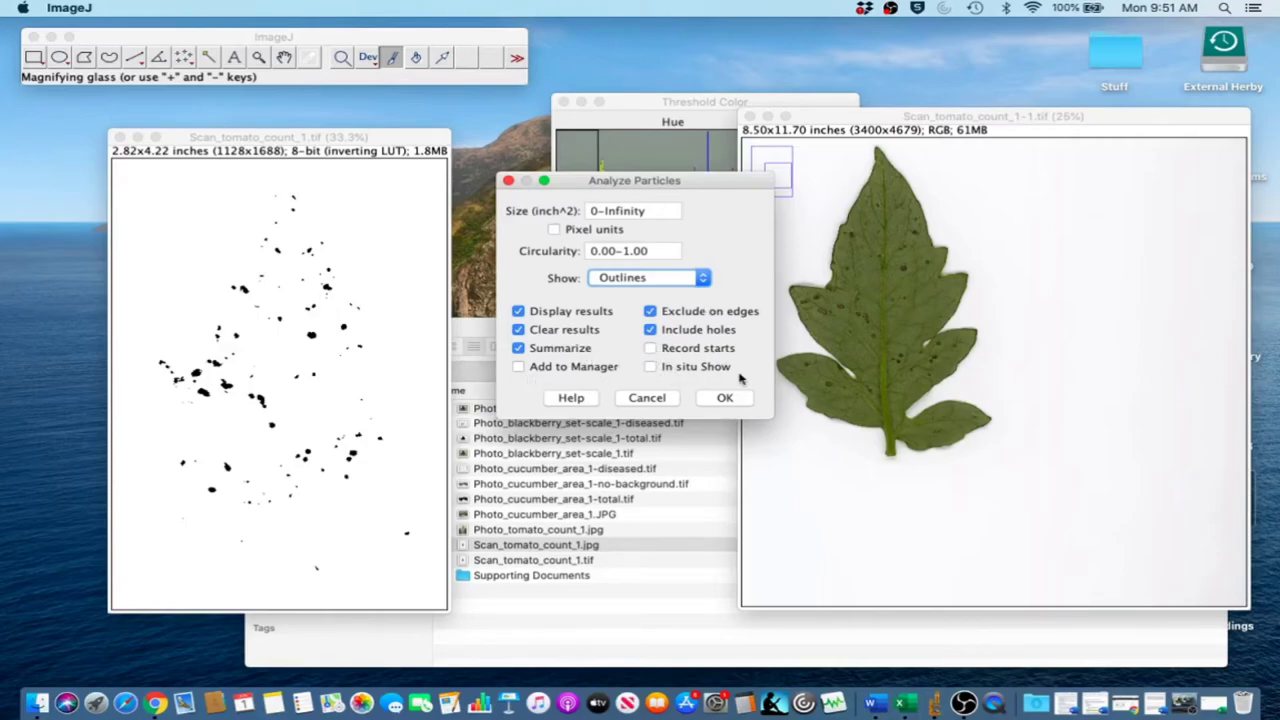
{"action": "left_click", "coordinate": [725, 398]}
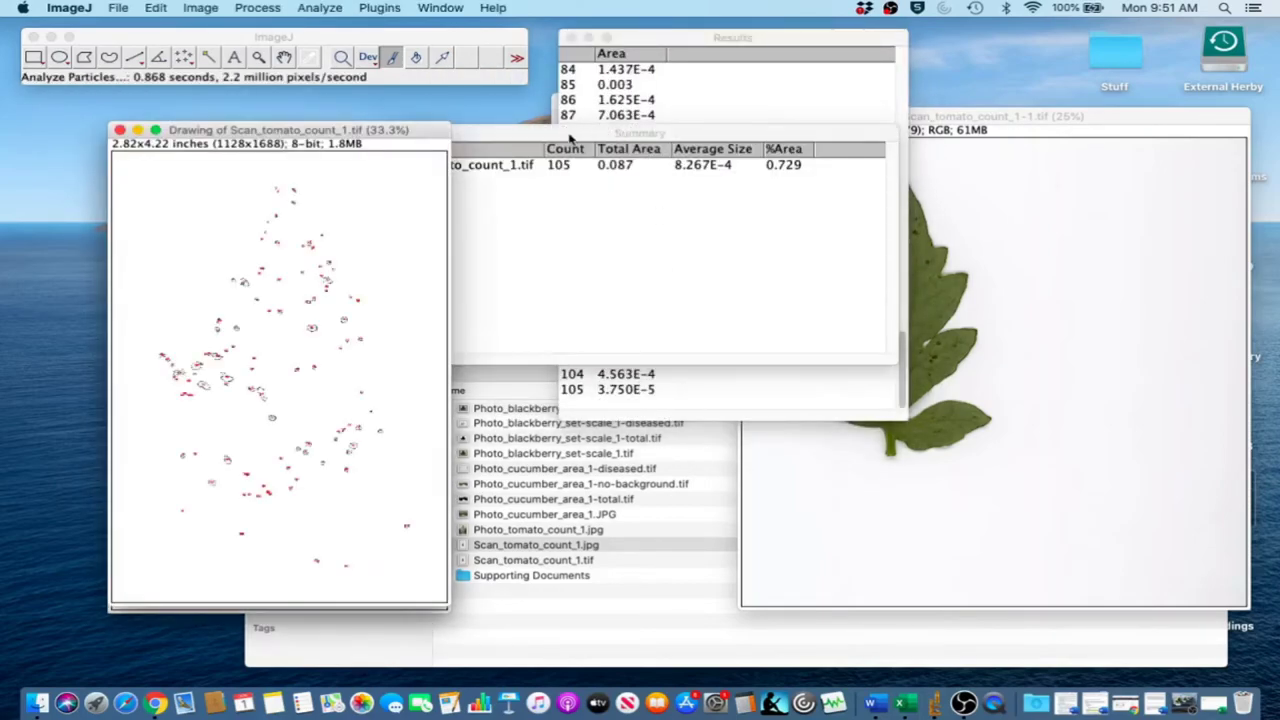
- Move the outline drawing aside, inspect it zoomed, and view the Summary reporting 105 spots
{"action": "left_click_drag", "start_coordinate": [304, 132], "coordinate": [515, 196]}
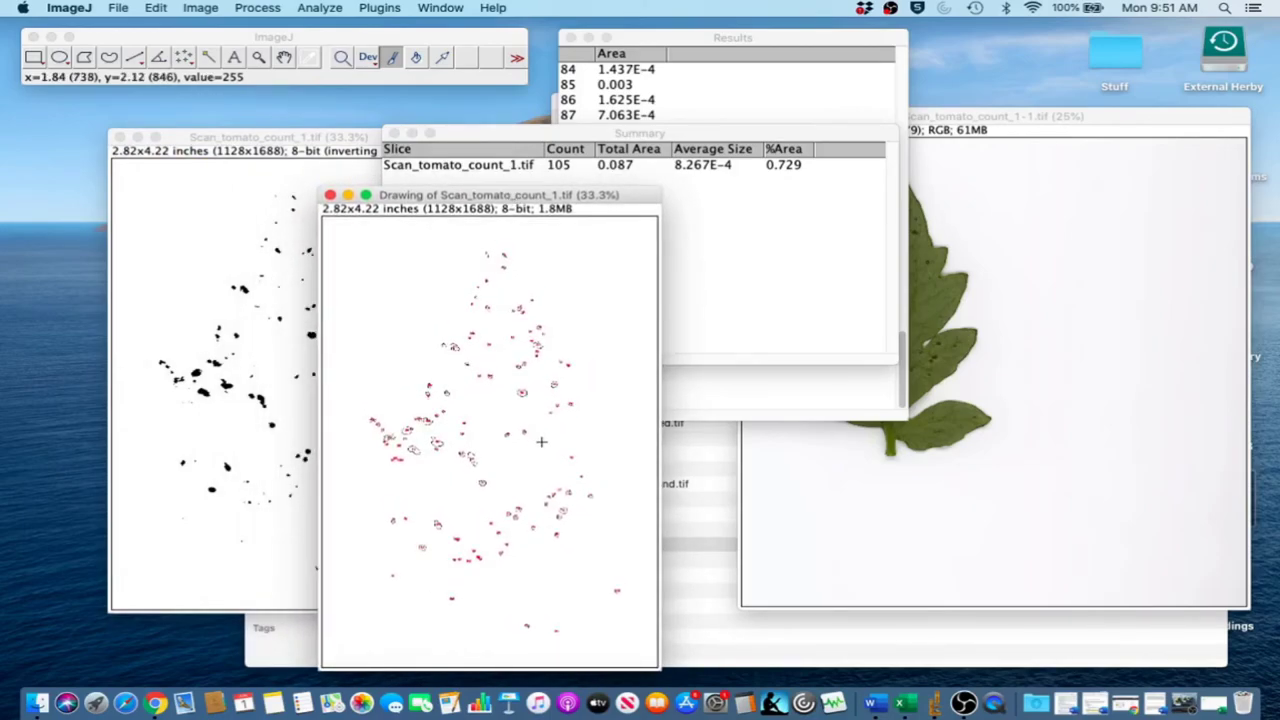
{"action": "key", "text": "plus"}
{"action": "key", "text": "plus"}
{"action": "key", "text": "plus"}
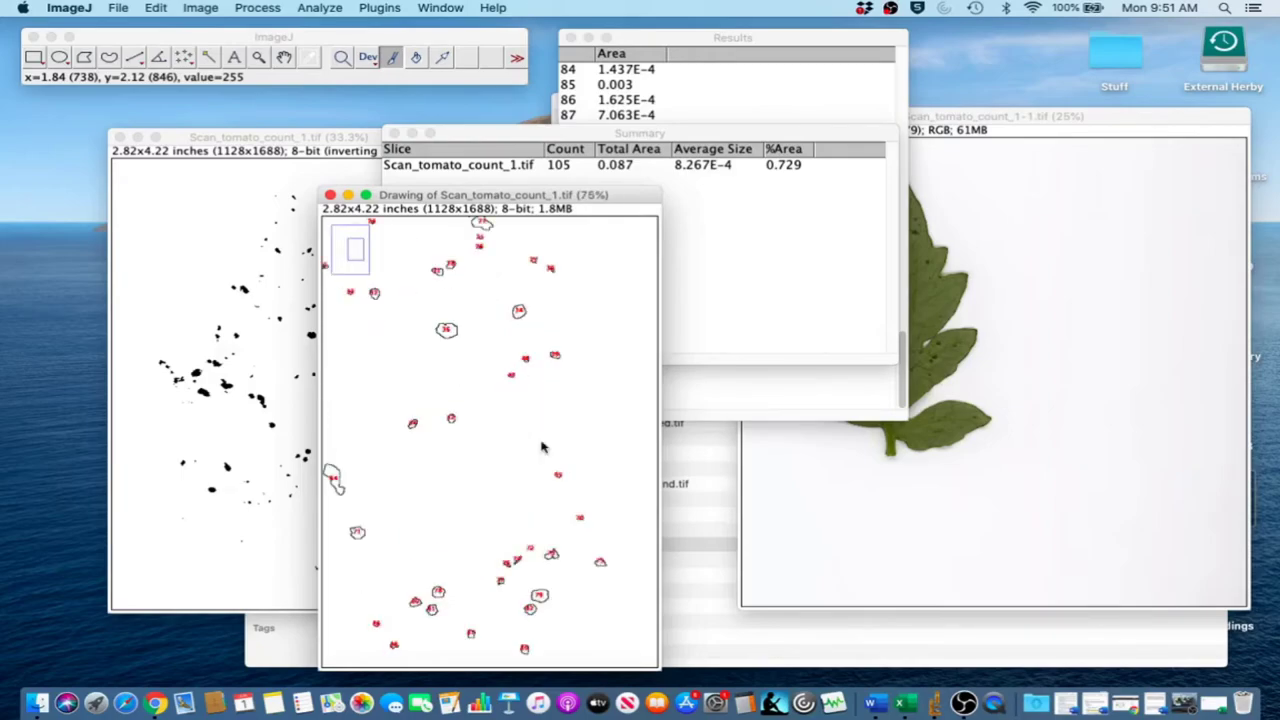
{"action": "key", "text": "minus"}
{"action": "key", "text": "minus"}
{"action": "key", "text": "minus"}
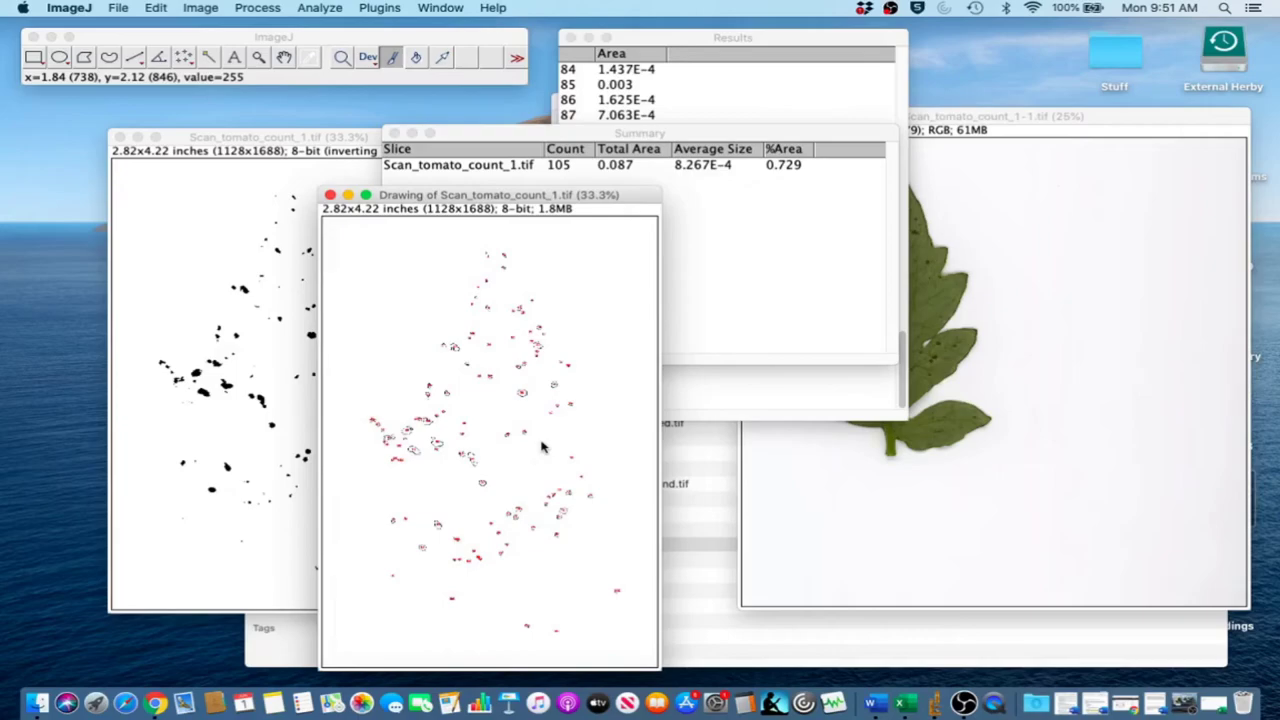
{"action": "left_click", "coordinate": [600, 137]}
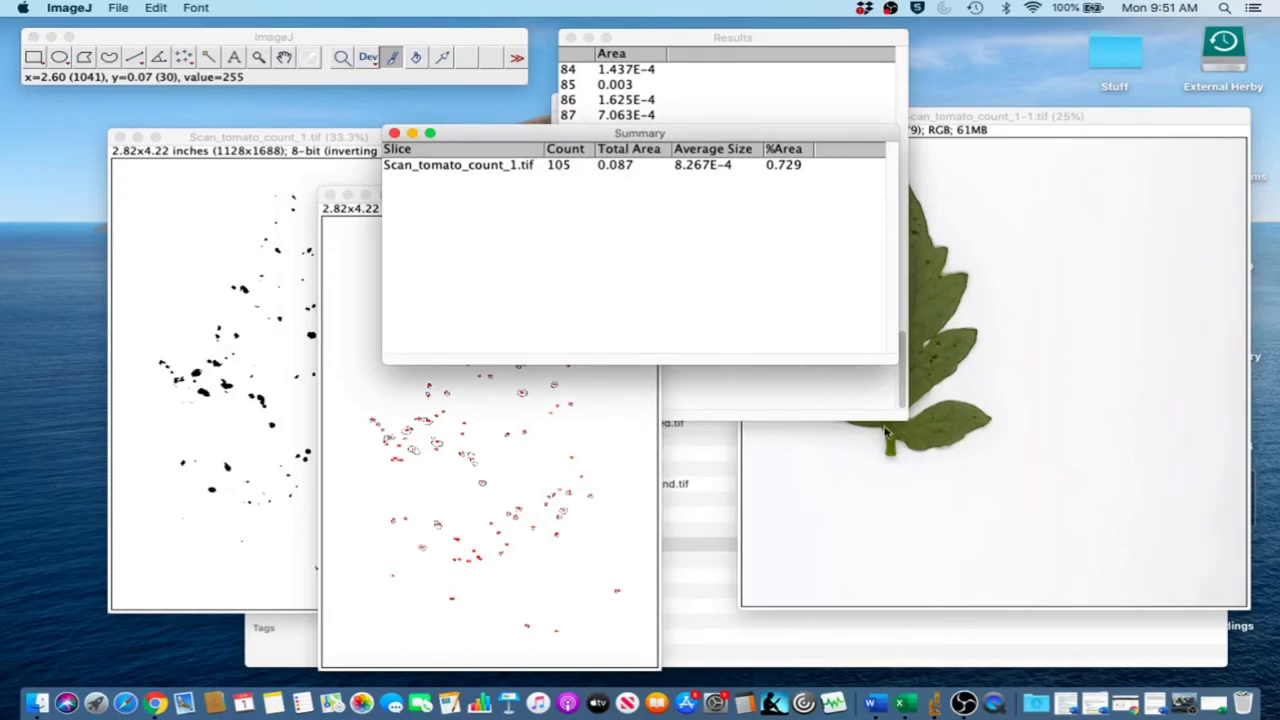
- Enter the label 'Scan spots' in A7 and the count 105 in A8 of Book1
{"action": "left_click", "coordinate": [1214, 704]}
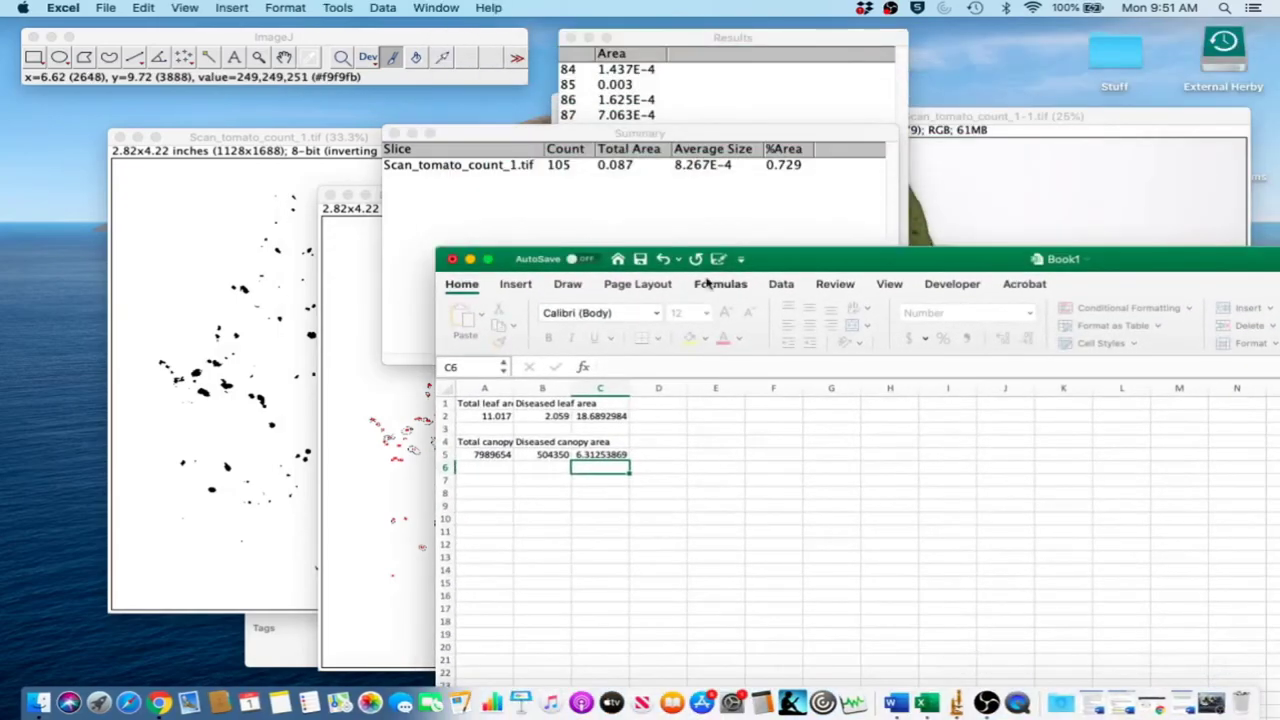
{"action": "left_click", "coordinate": [488, 481]}
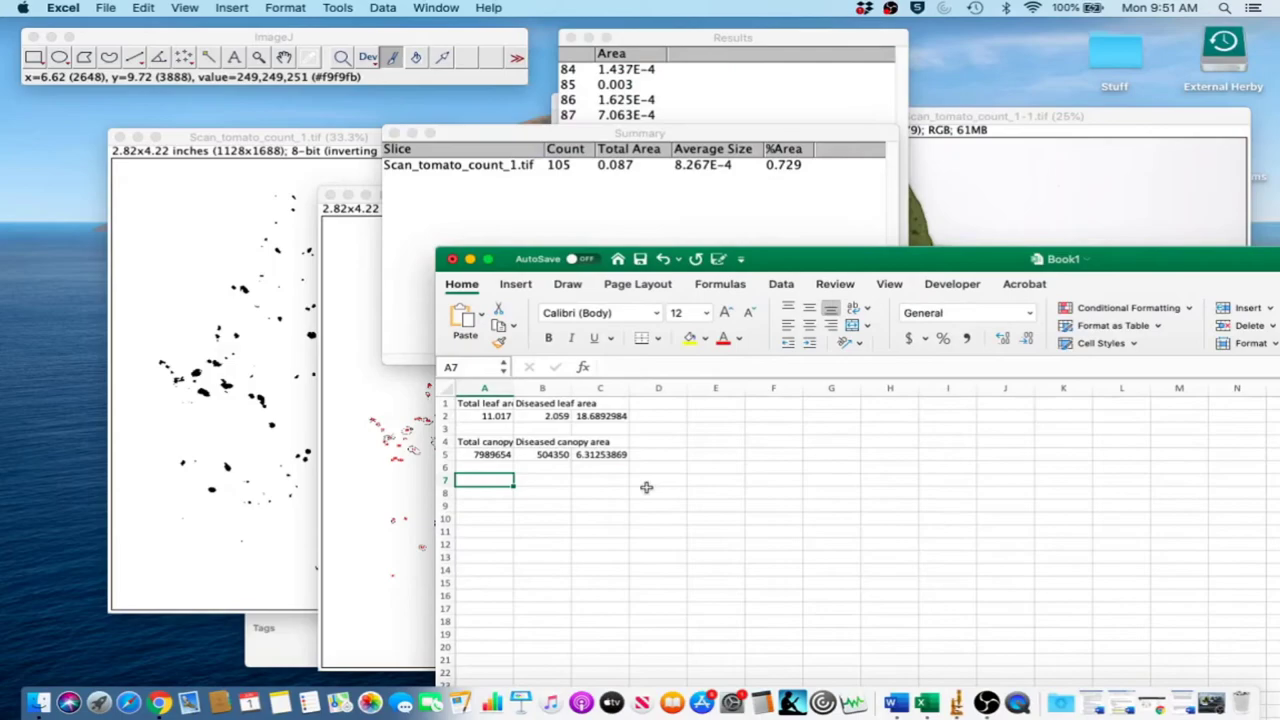
{"action": "type", "text": "Scan spots"}
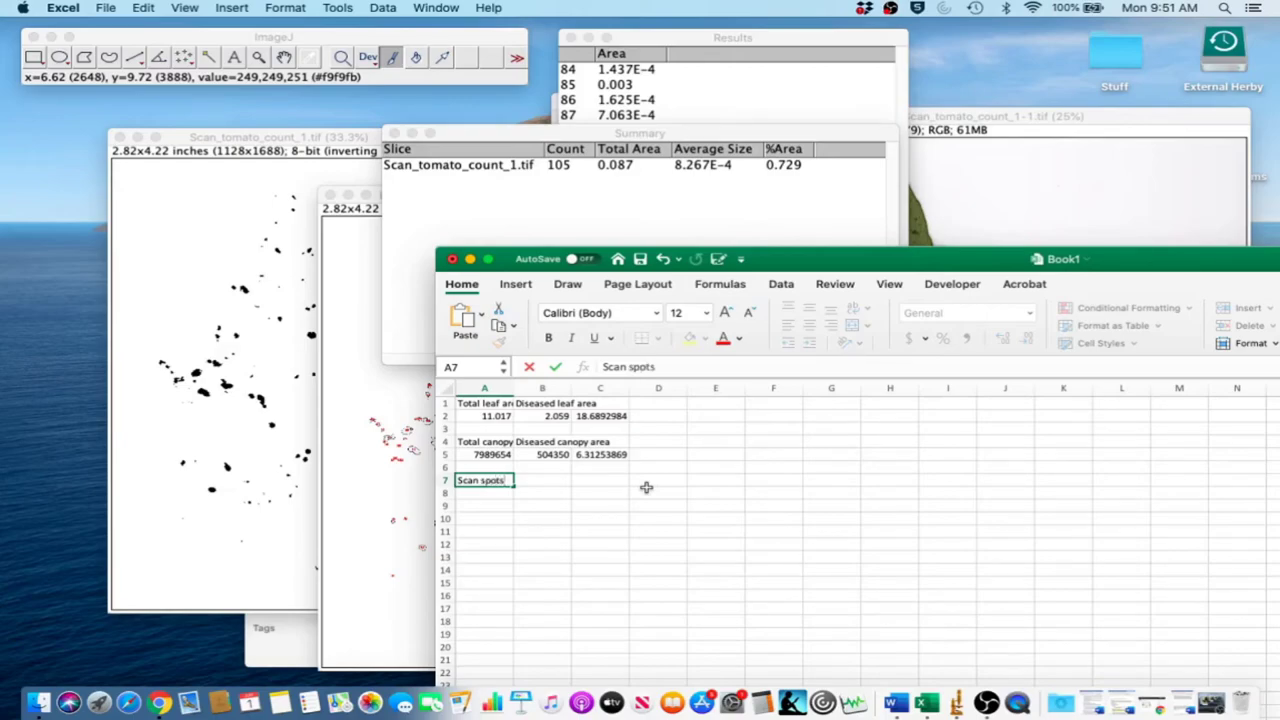
{"action": "key", "text": "Return"}
{"action": "type", "text": "105"}
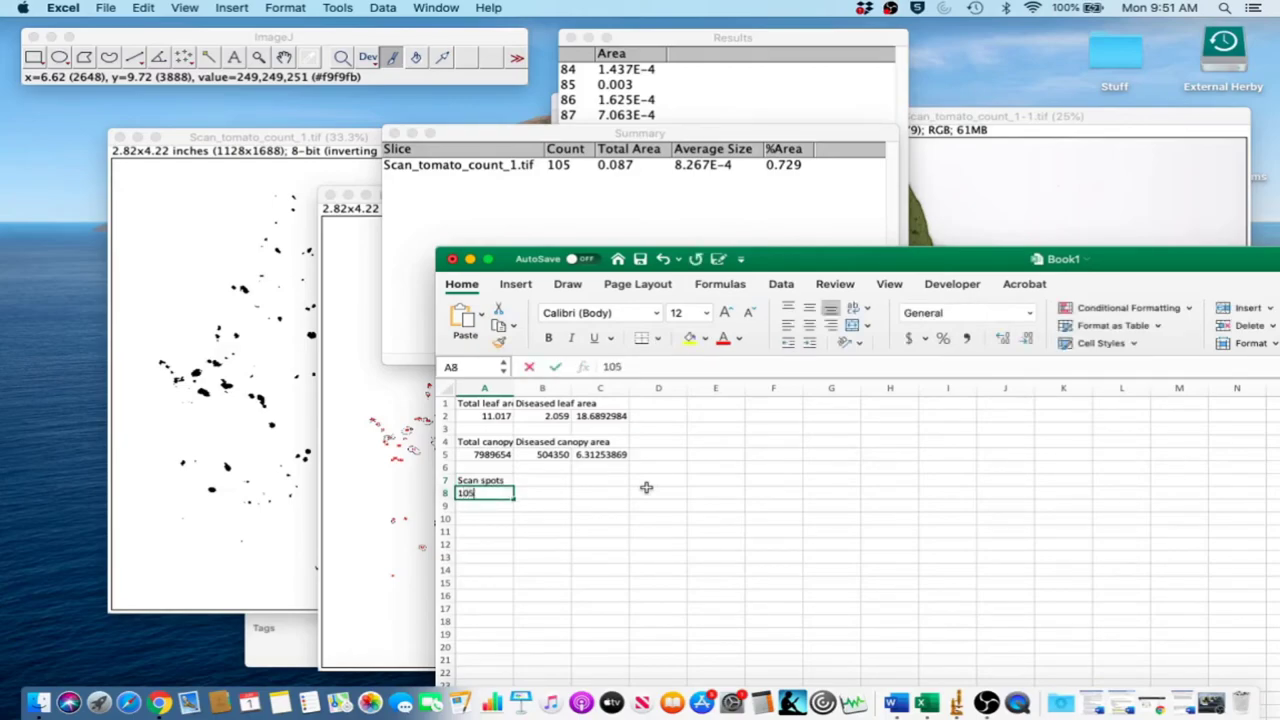
{"action": "key", "text": "Tab"}
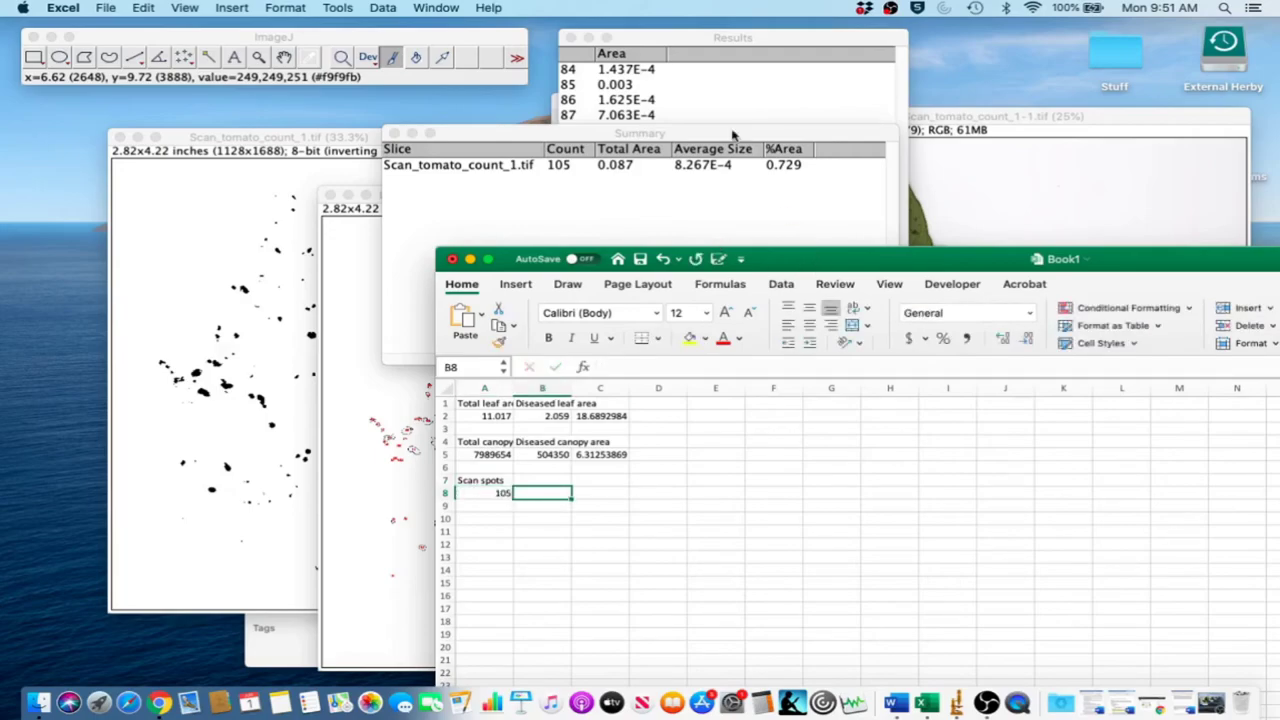
{"action": "left_click", "coordinate": [697, 50]}
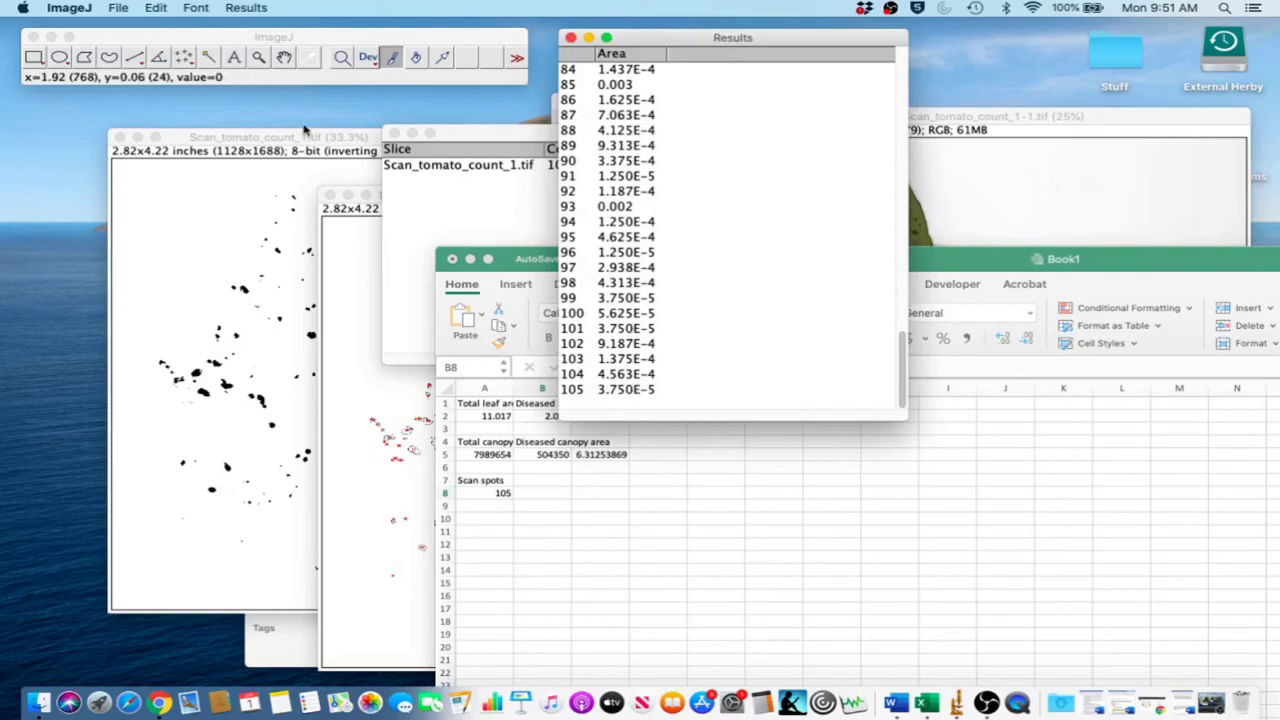
- Bring the ImageJ windows in front of the spreadsheet, with the outline drawing window active
{"action": "left_click", "coordinate": [268, 142]}
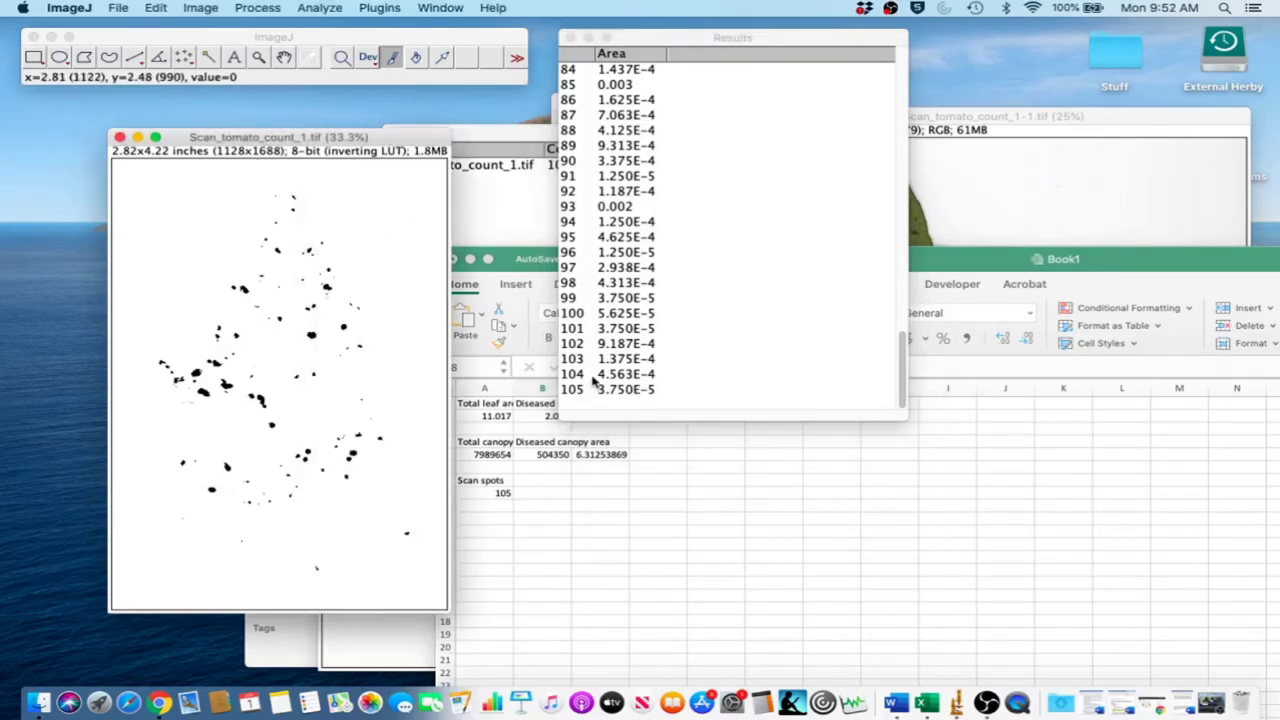
{"action": "left_click", "coordinate": [957, 703]}
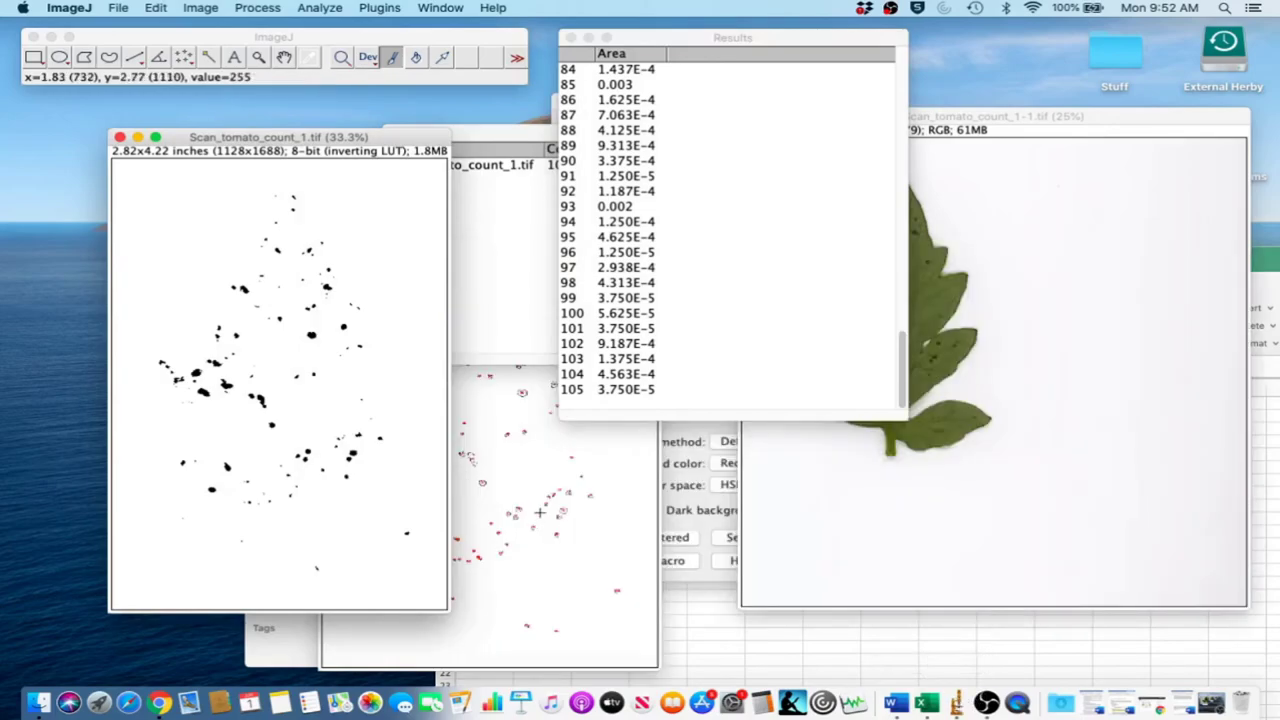
{"action": "left_click", "coordinate": [652, 510]}
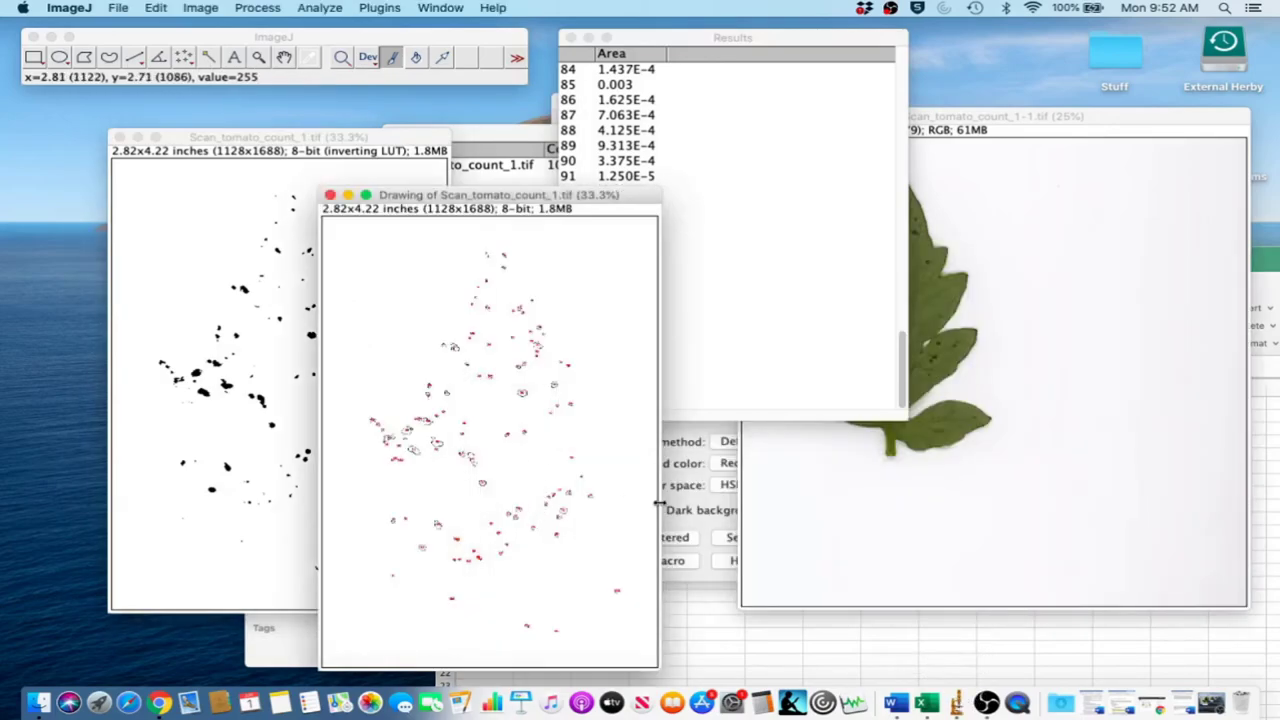
- Save the outline drawing as the TIFF Scan_tomato_count_1-drawing.tif
{"action": "left_click", "coordinate": [118, 7]}
{"action": "mouse_move", "coordinate": [195, 192]}
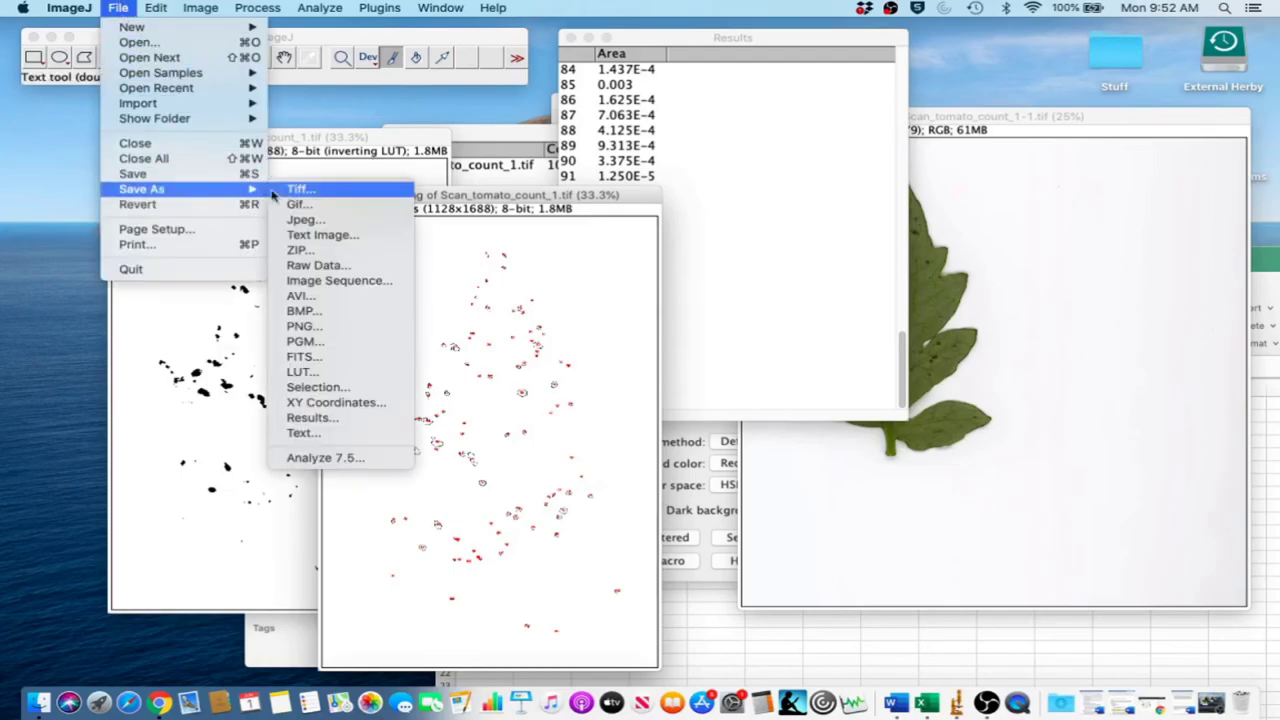
{"action": "left_click", "coordinate": [300, 190]}
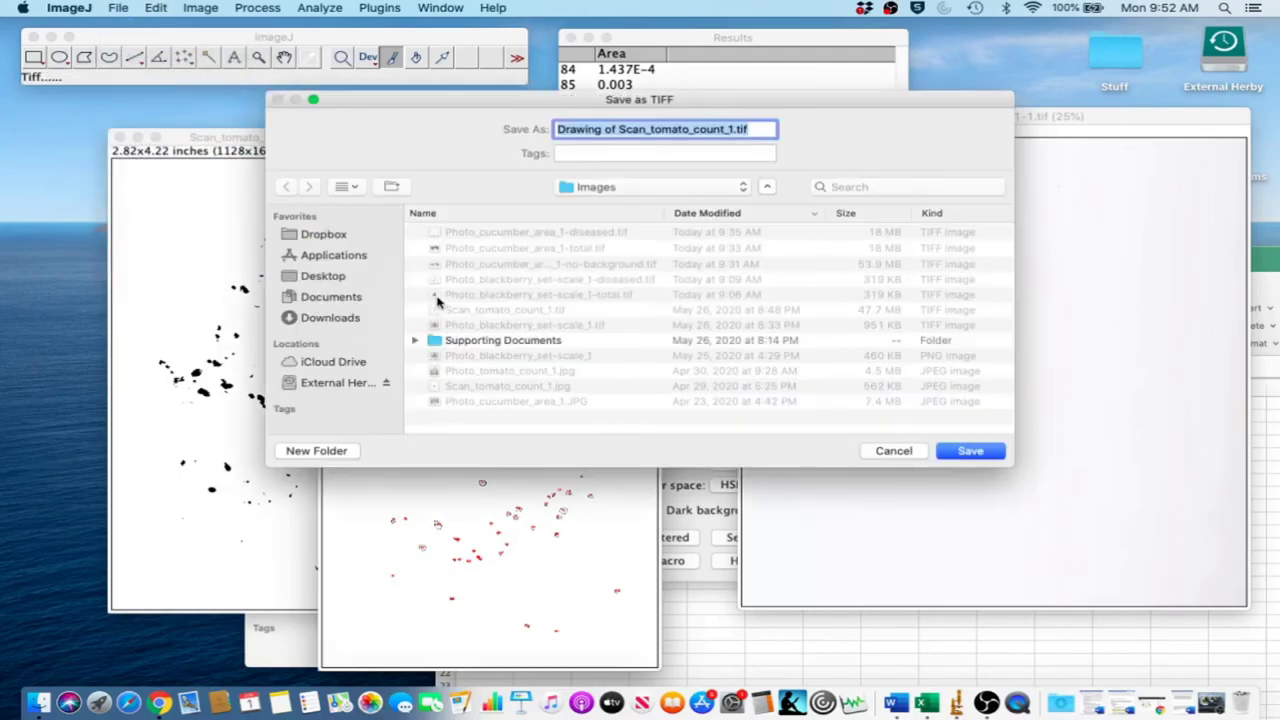
{"action": "left_click", "coordinate": [618, 130]}
{"action": "left_click_drag", "start_coordinate": [618, 130], "coordinate": [532, 138]}
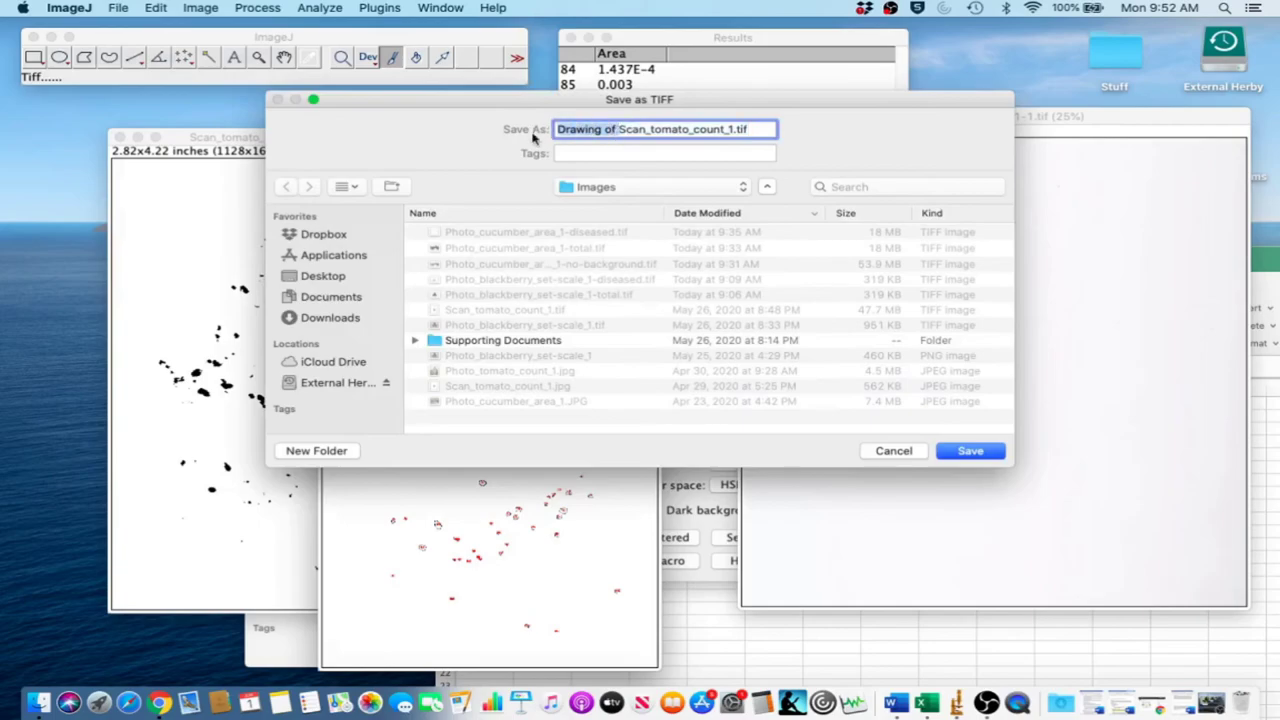
{"action": "key", "text": "BackSpace"}
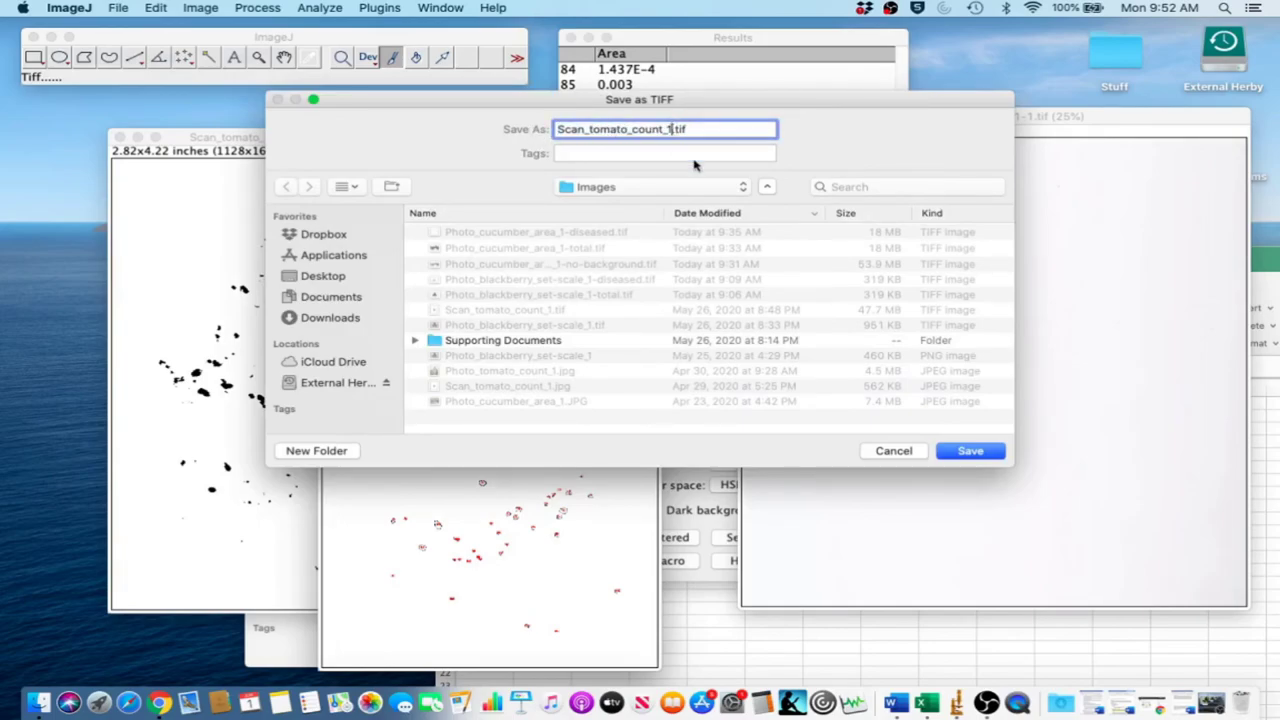
{"action": "type", "text": "-drawing"}
{"action": "left_click", "coordinate": [975, 455]}
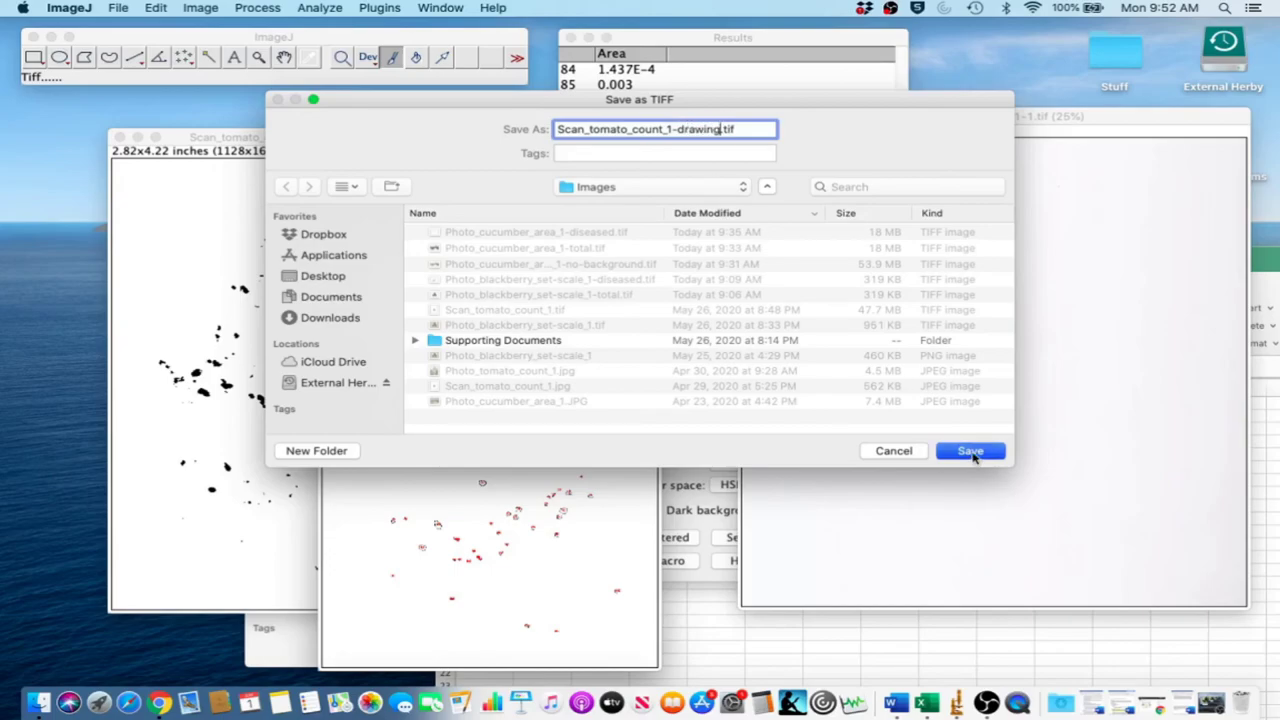
- Close the saved drawing and save the binary image as Scan_tomato_count_1-scan.tif
{"action": "key", "text": "super+w"}
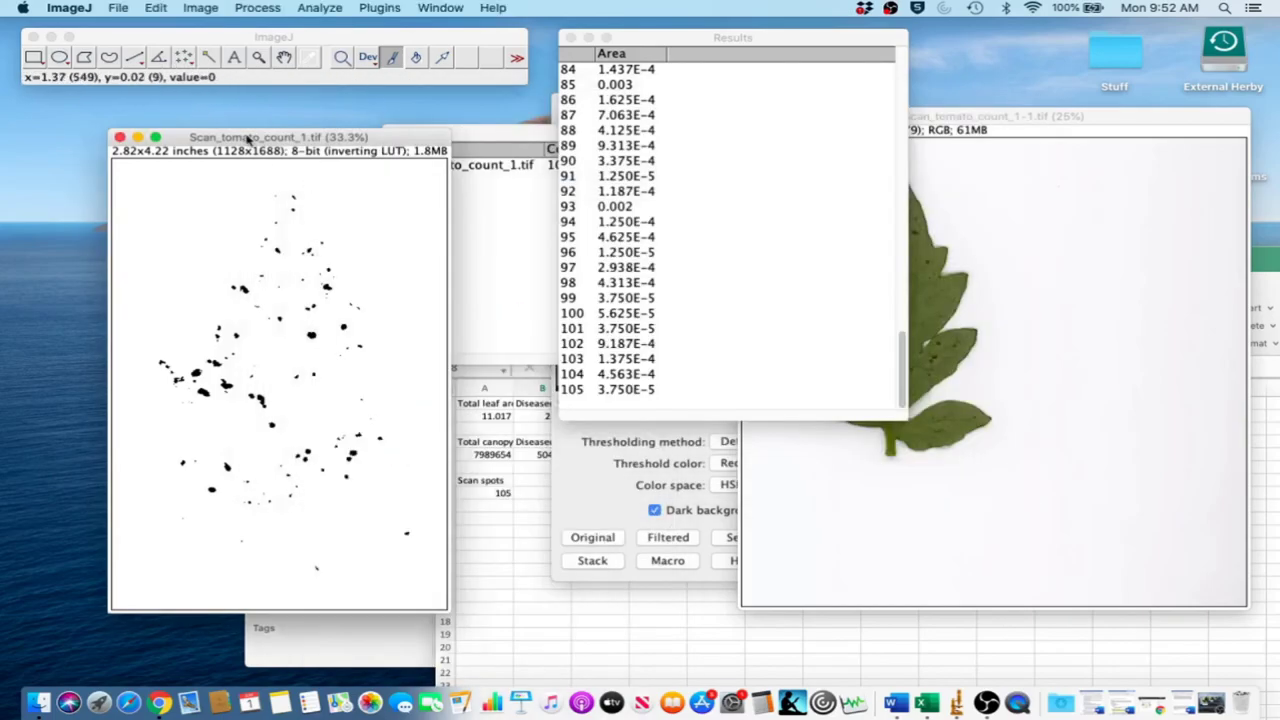
{"action": "left_click", "coordinate": [122, 7]}
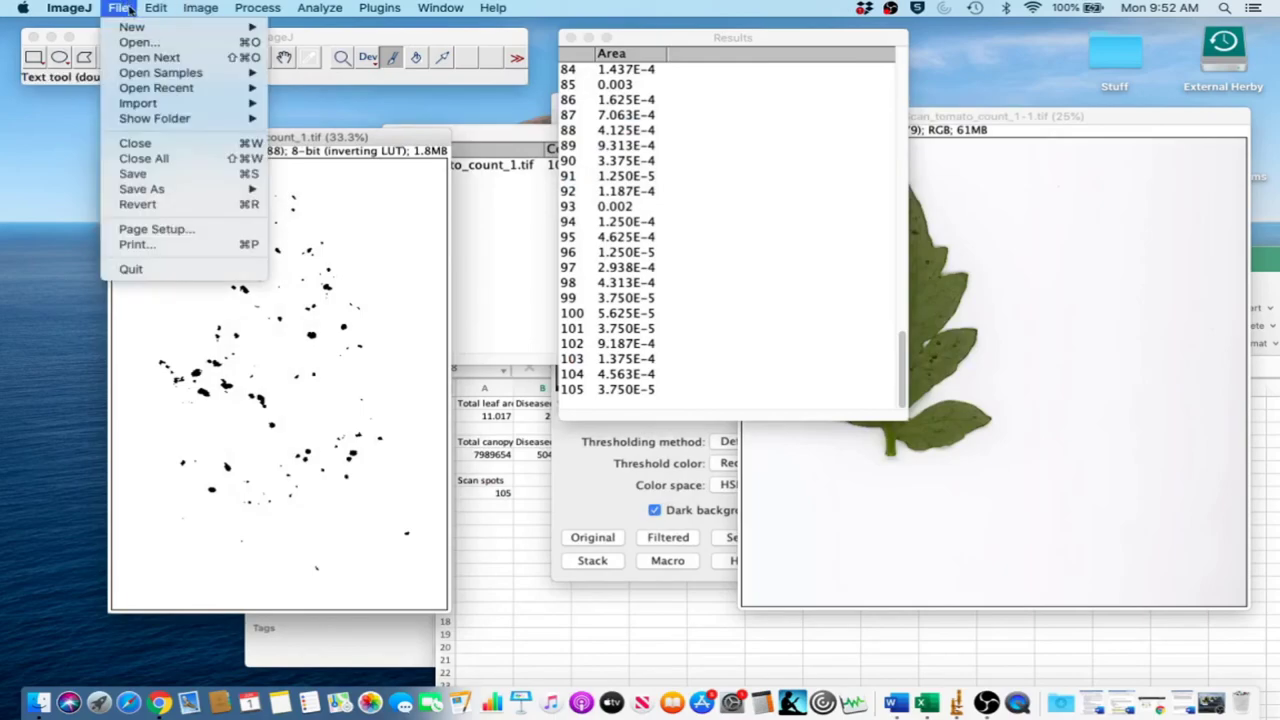
{"action": "left_click", "coordinate": [296, 190]}
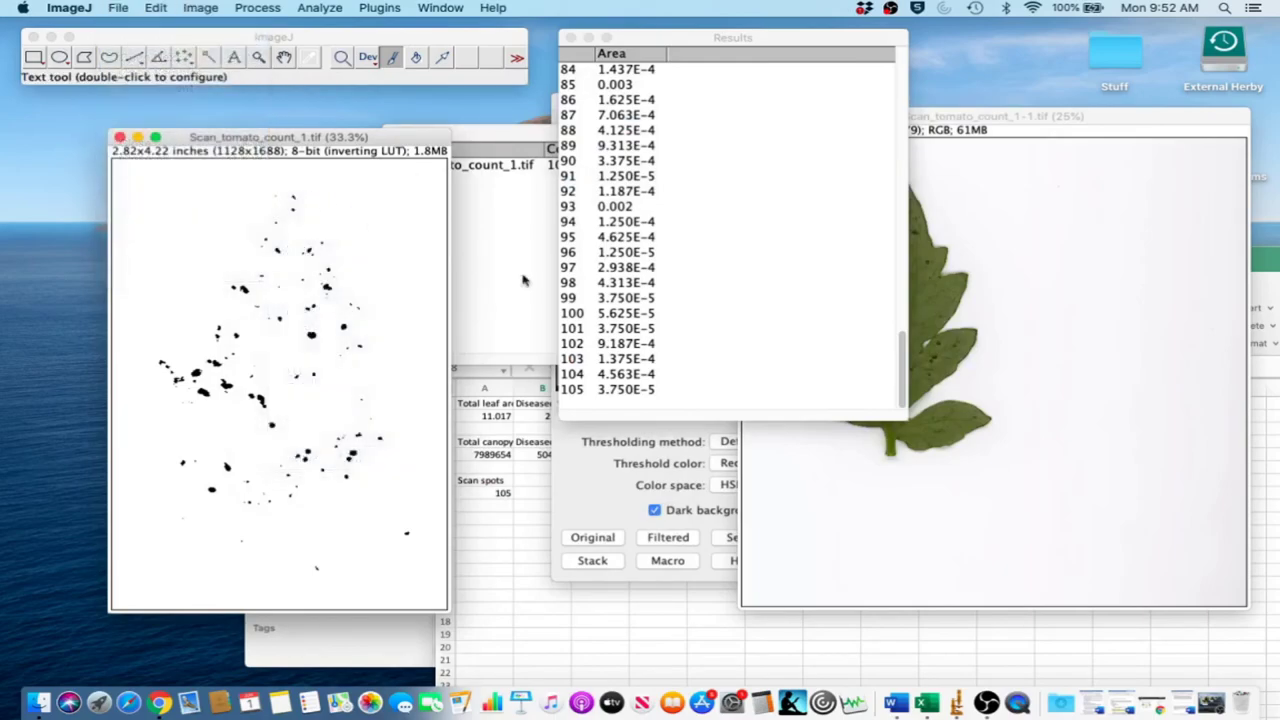
{"action": "left_click", "coordinate": [672, 128]}
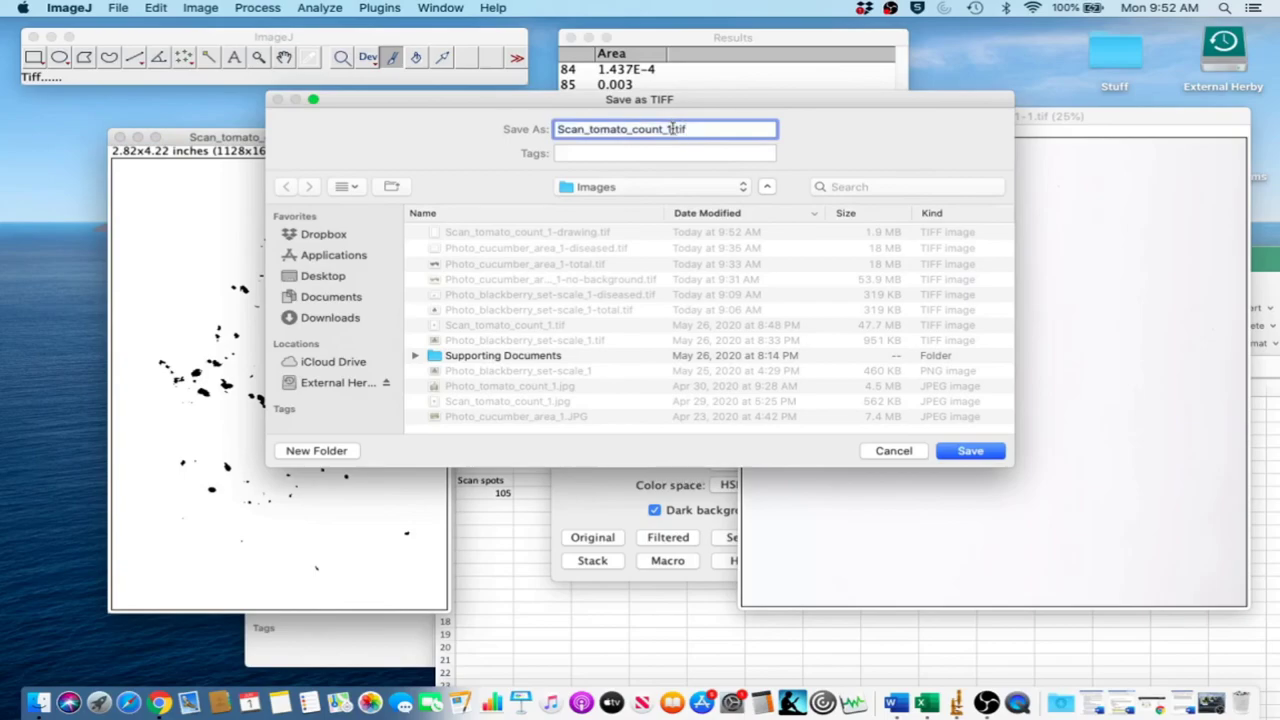
{"action": "type", "text": "-scan"}
{"action": "left_click", "coordinate": [970, 451]}
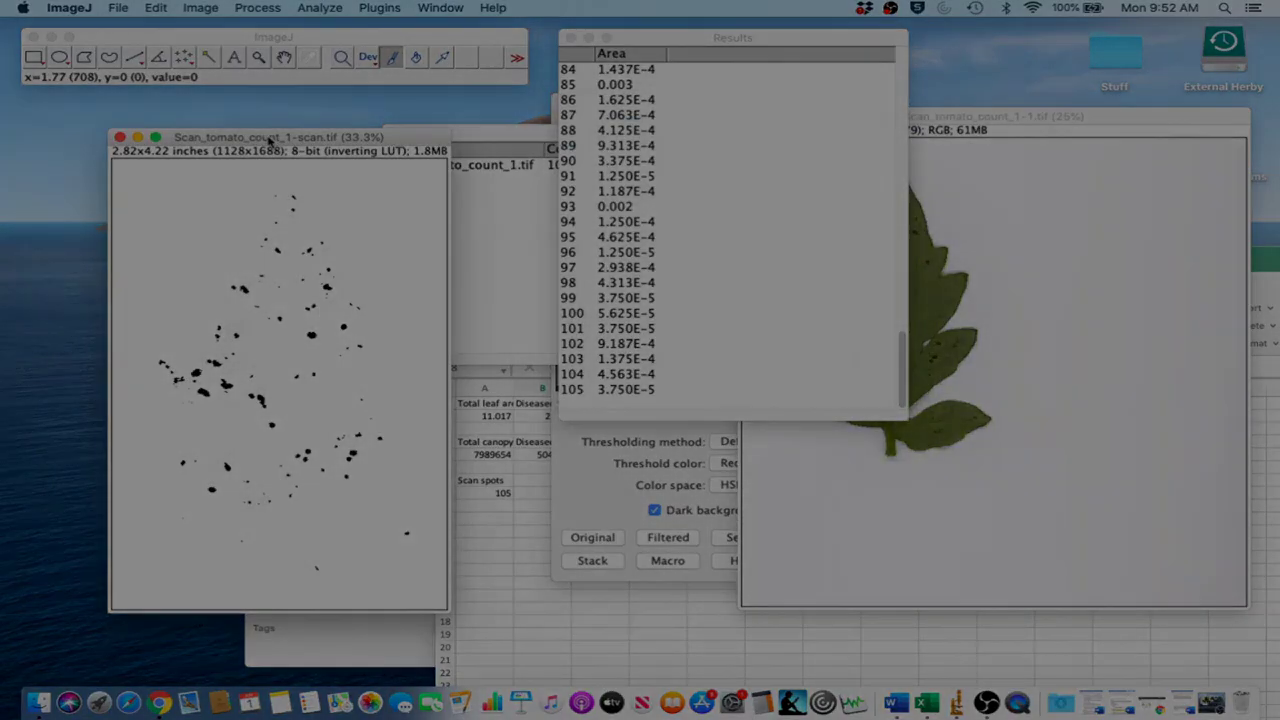